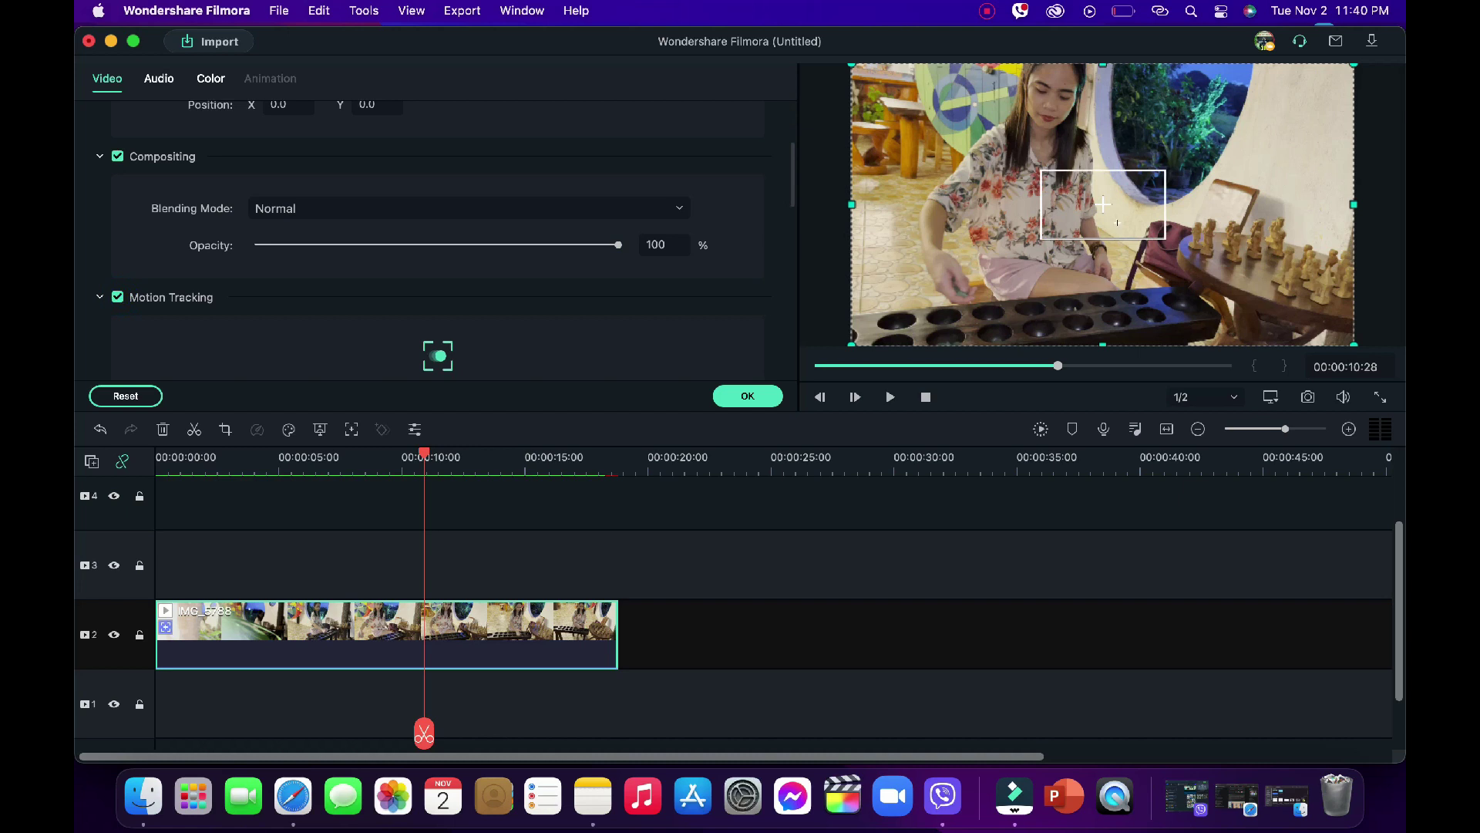
Fit the motion tracking box over the chess pieces on the table, run the tracking, and apply it to the clip.
{"action": "left_click_drag", "start_coordinate": [1134, 215], "coordinate": [1220, 221]}
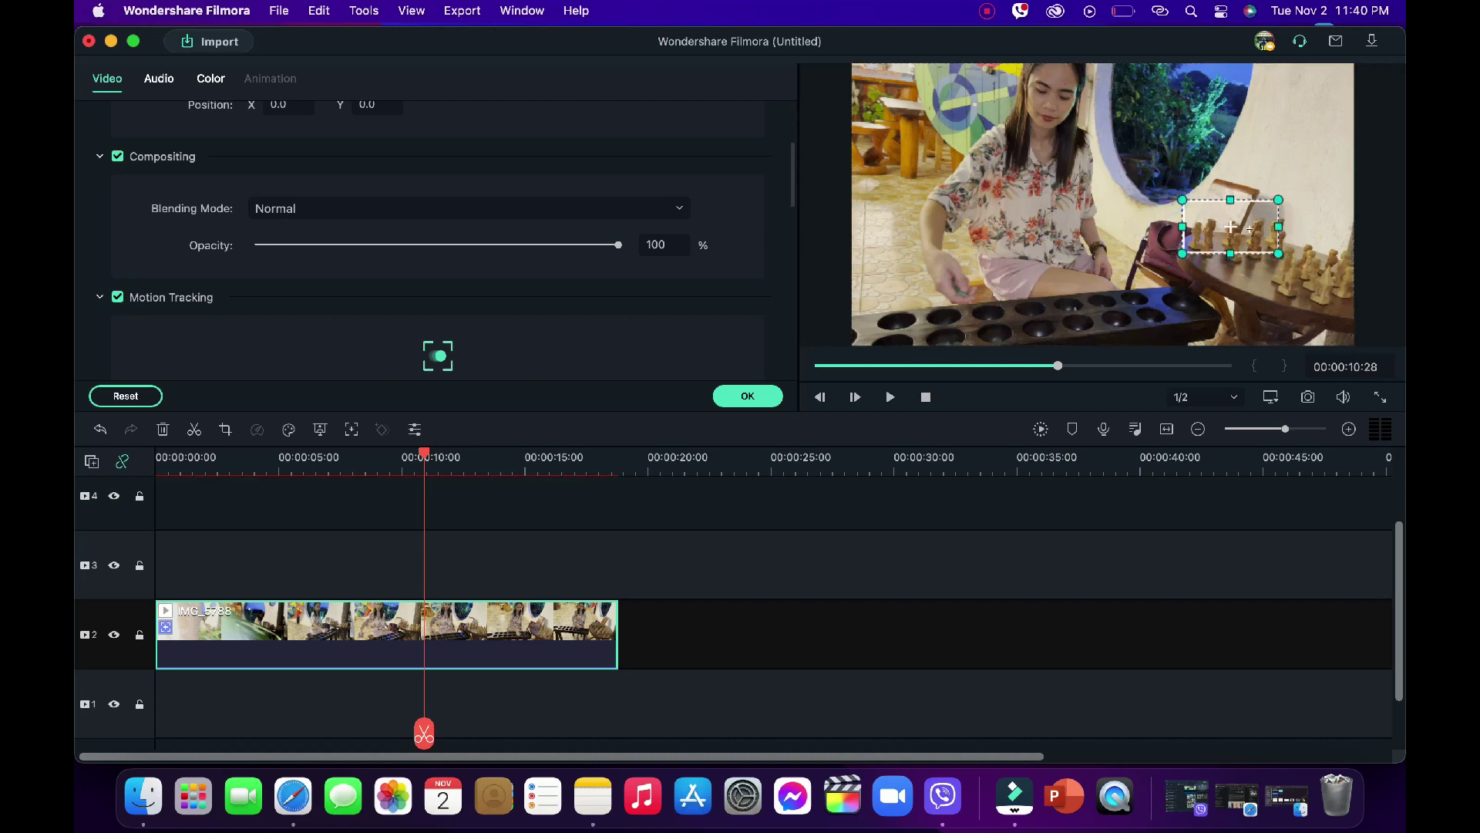
{"action": "left_click_drag", "start_coordinate": [1257, 239], "coordinate": [1257, 243]}
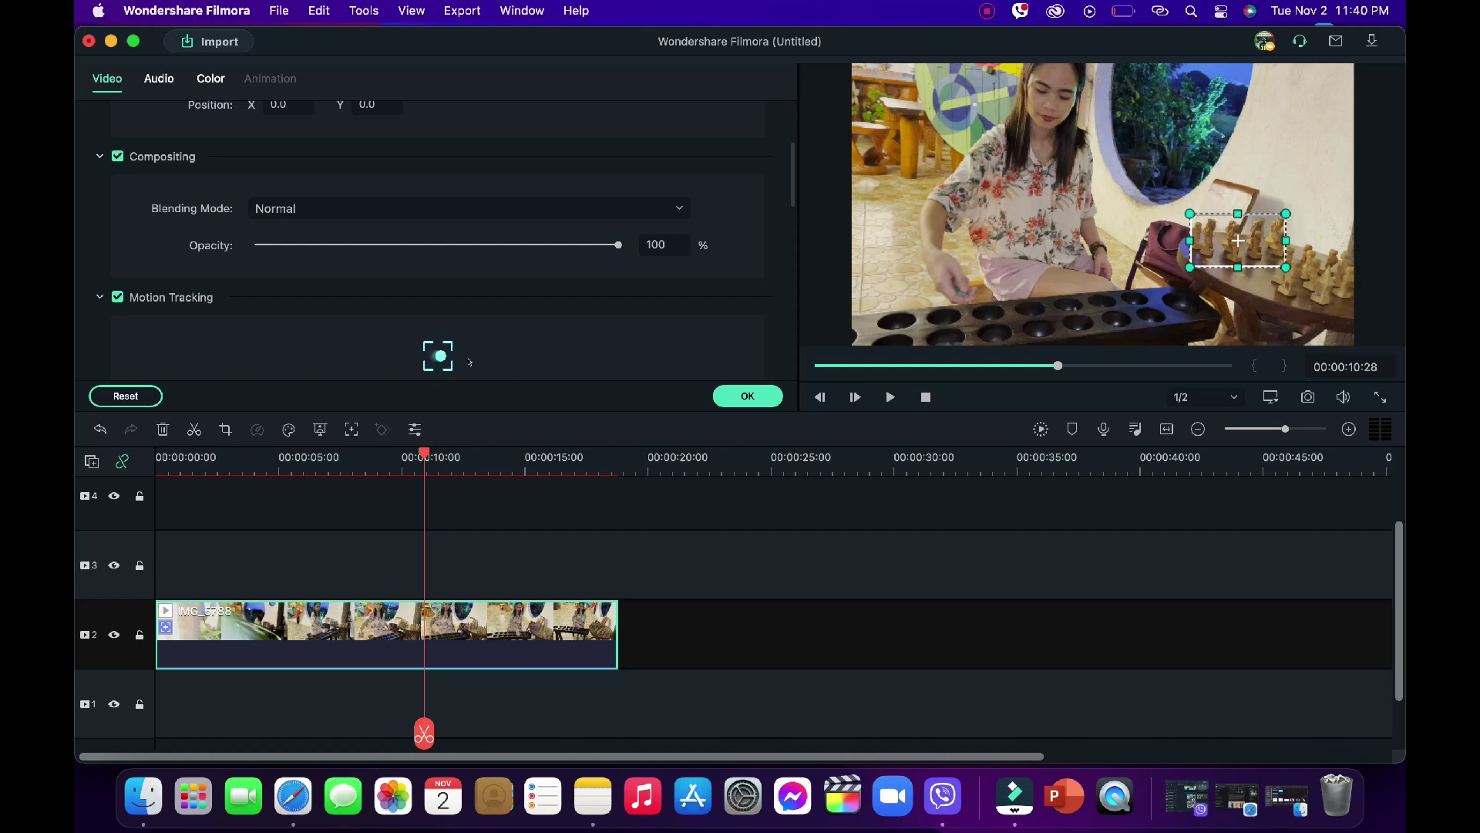
{"action": "left_click", "coordinate": [438, 356]}
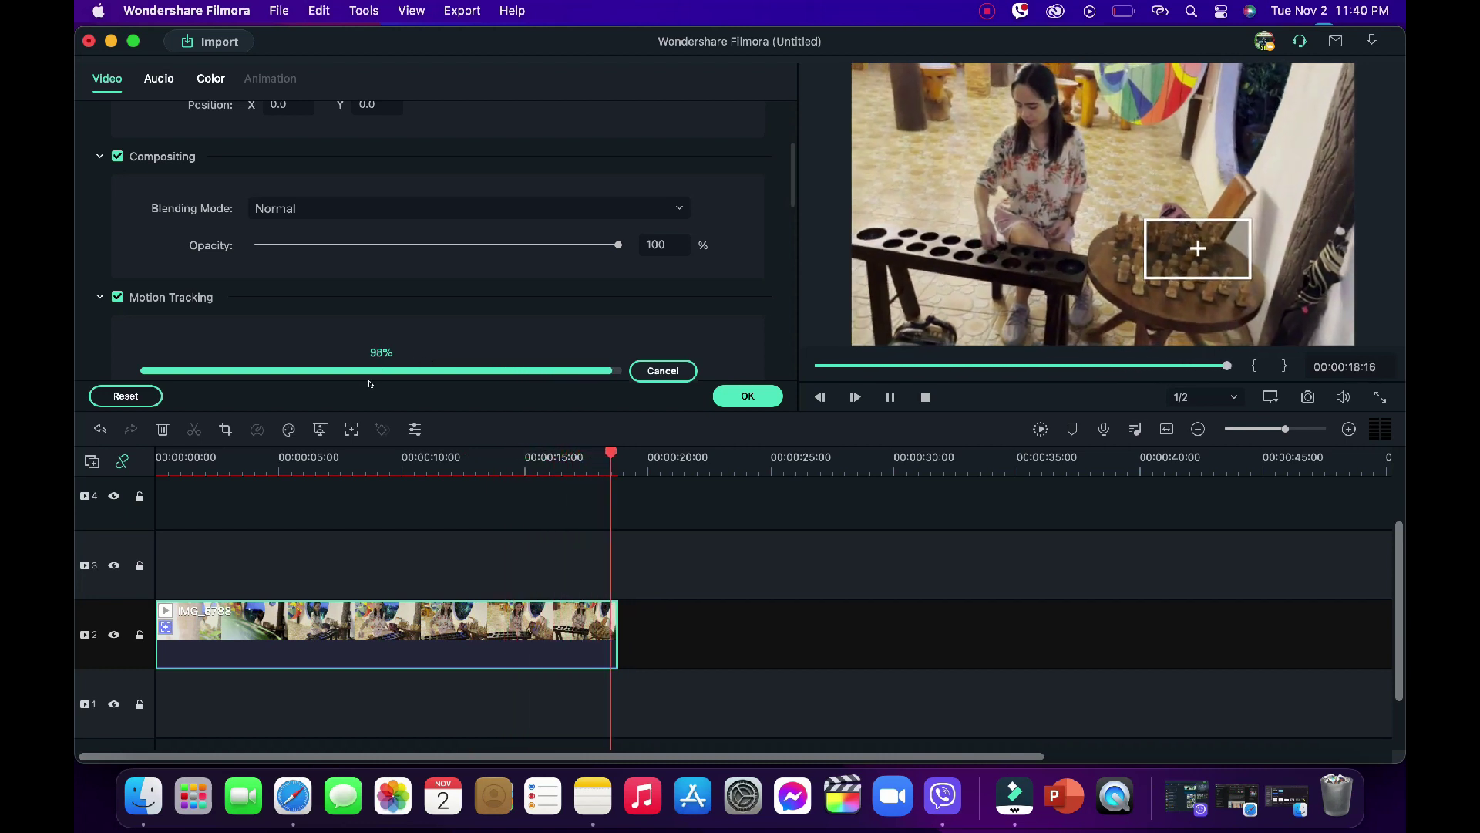
{"action": "left_click", "coordinate": [747, 396]}
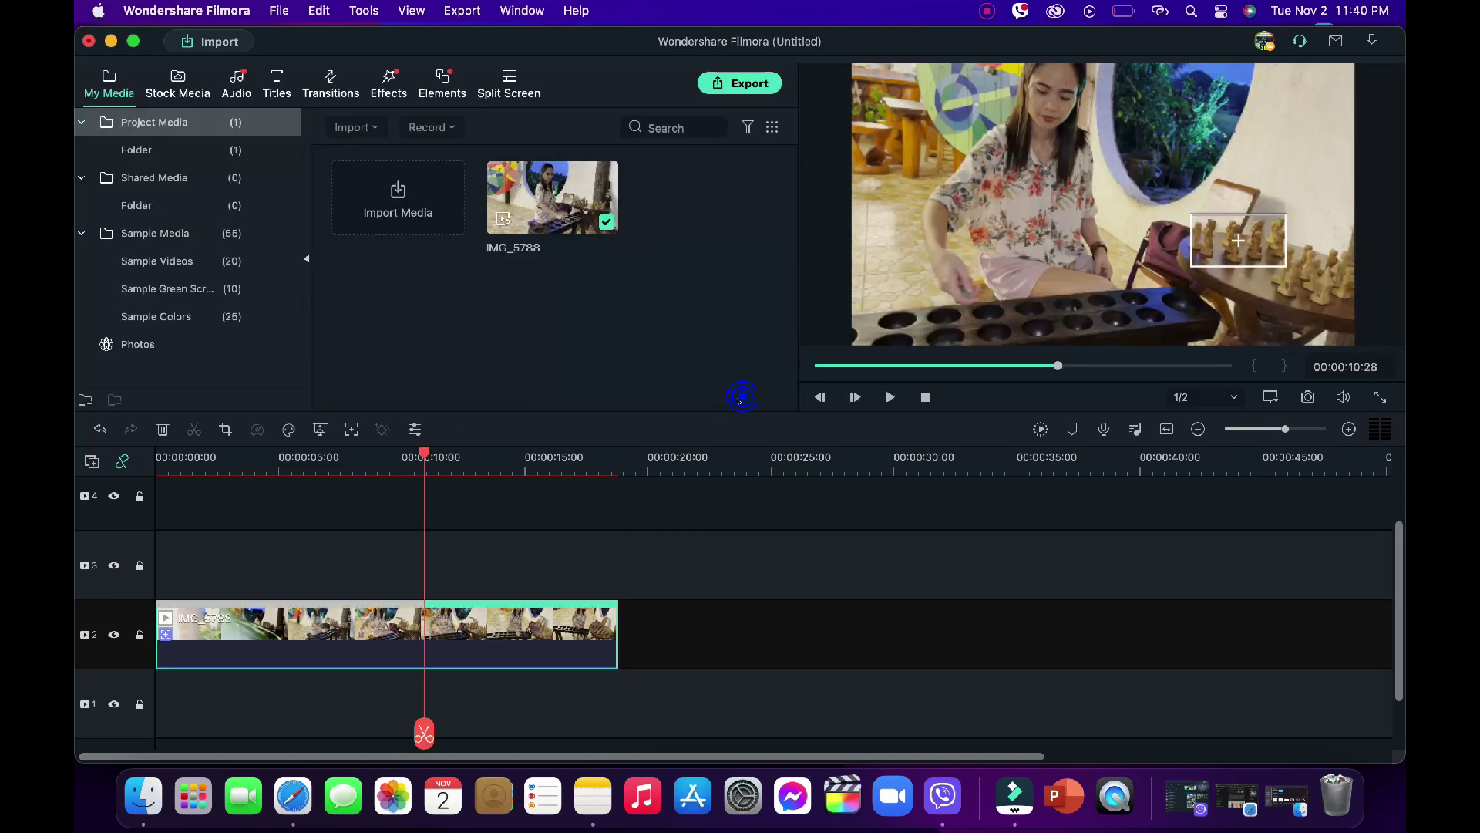
Copy the tracked clip onto track 3, aligned with the original at the timeline's start, and lock that track.
{"action": "right_click", "coordinate": [347, 639]}
{"action": "left_click", "coordinate": [388, 696]}
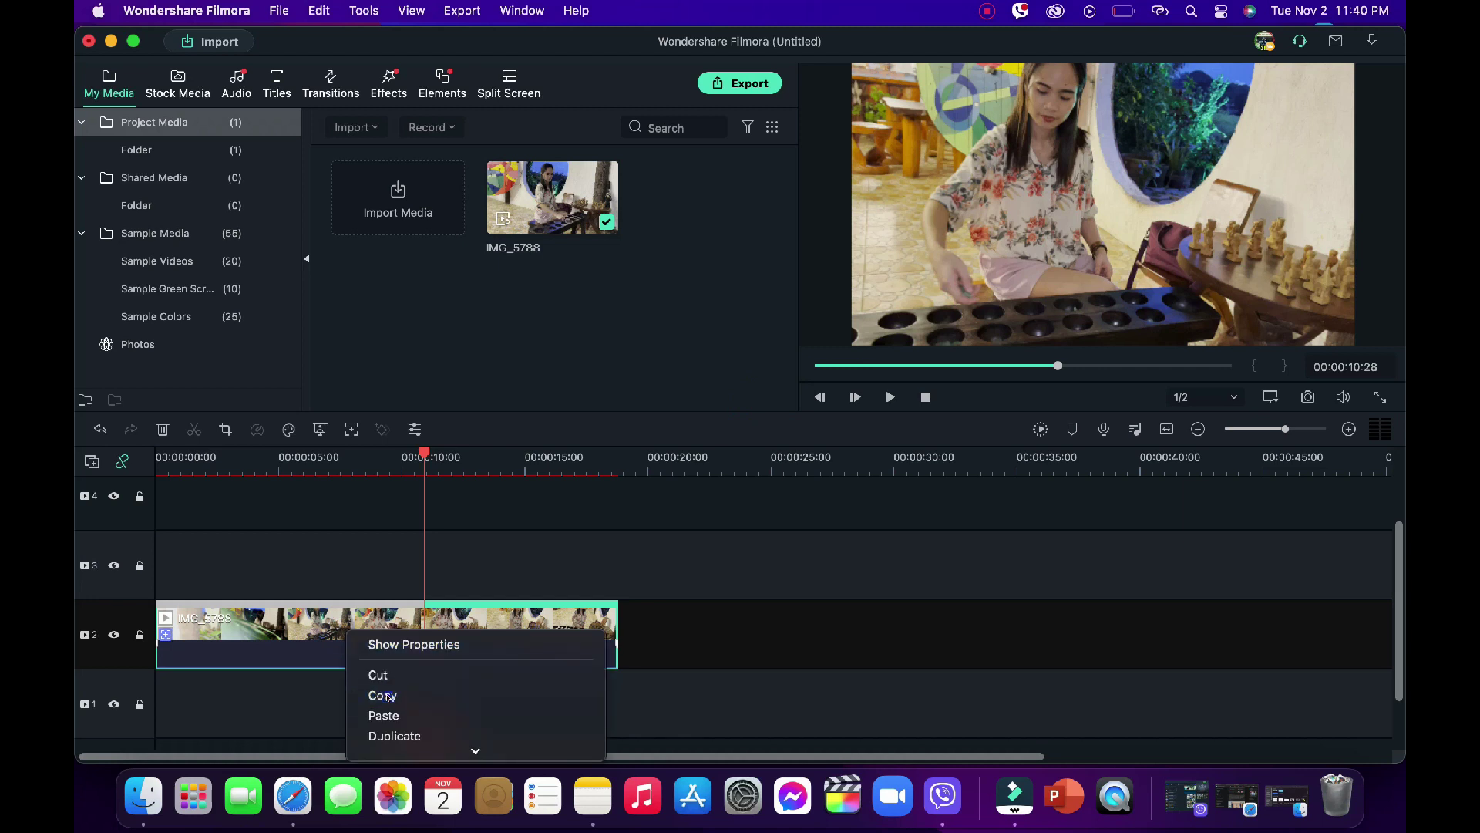
{"action": "left_click_drag", "start_coordinate": [424, 453], "coordinate": [628, 453]}
{"action": "right_click", "coordinate": [682, 650]}
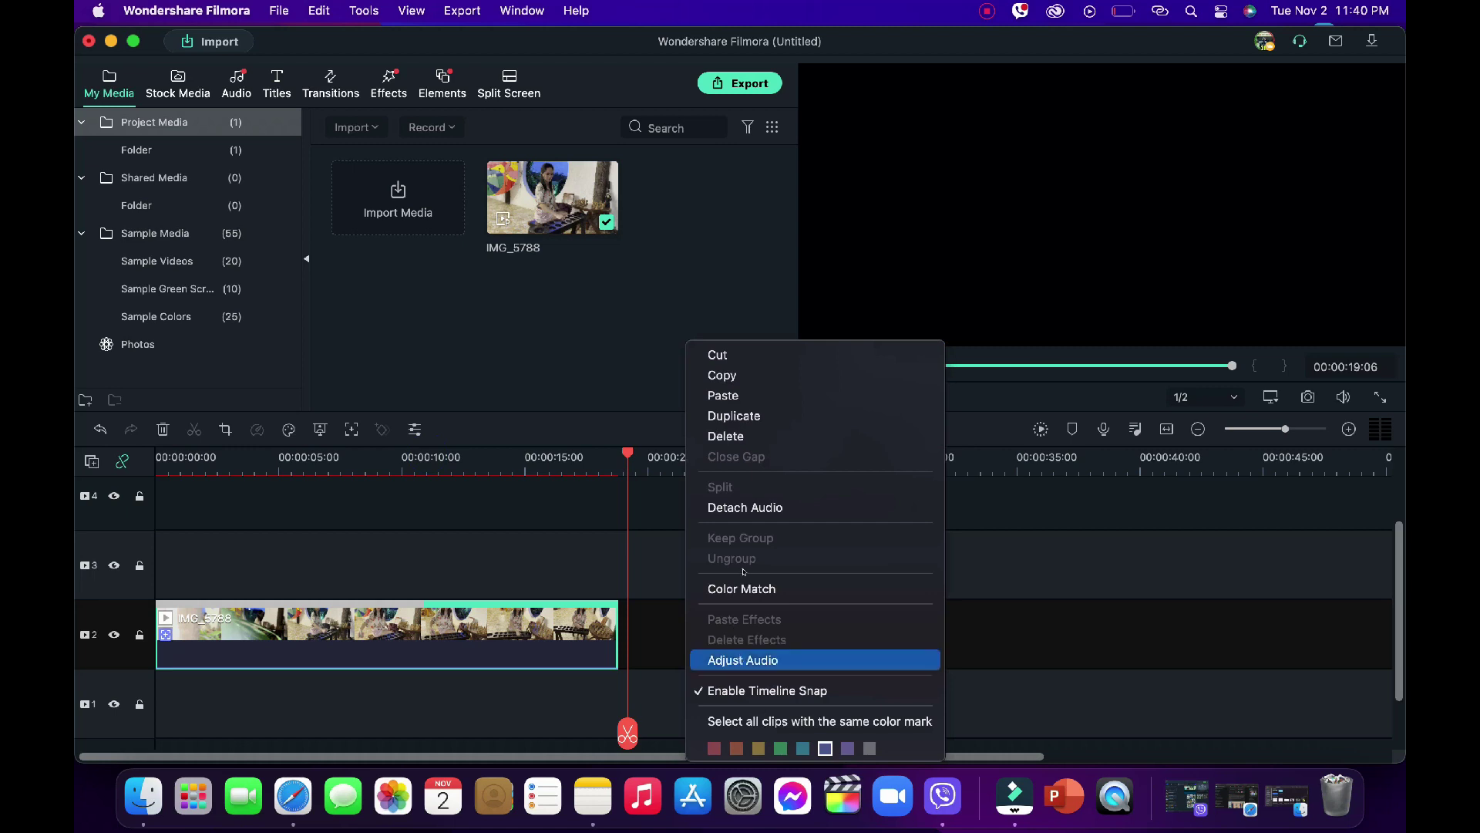
{"action": "left_click", "coordinate": [724, 395]}
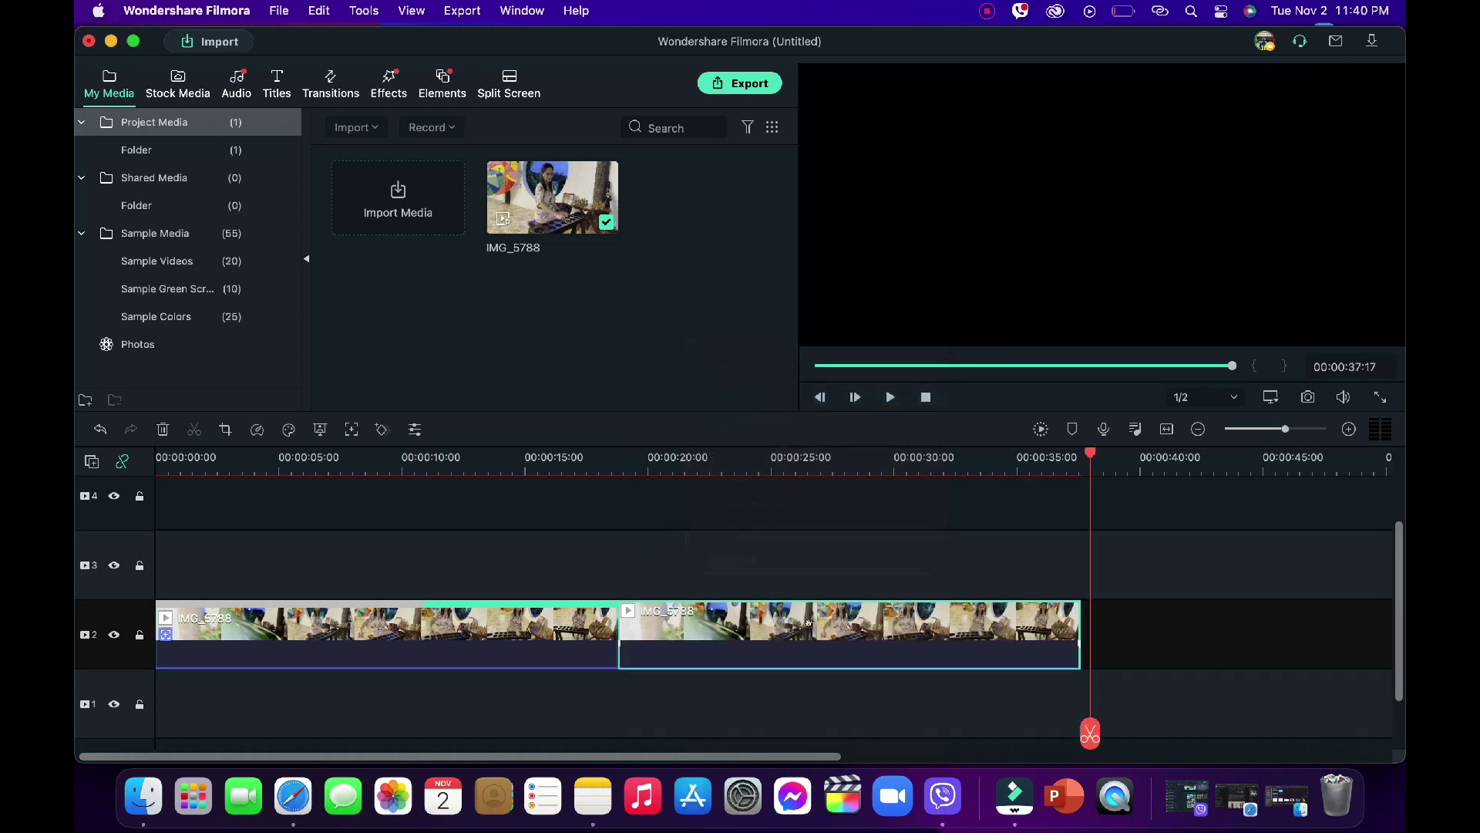
{"action": "left_click_drag", "start_coordinate": [815, 627], "coordinate": [339, 571]}
{"action": "left_click", "coordinate": [324, 456]}
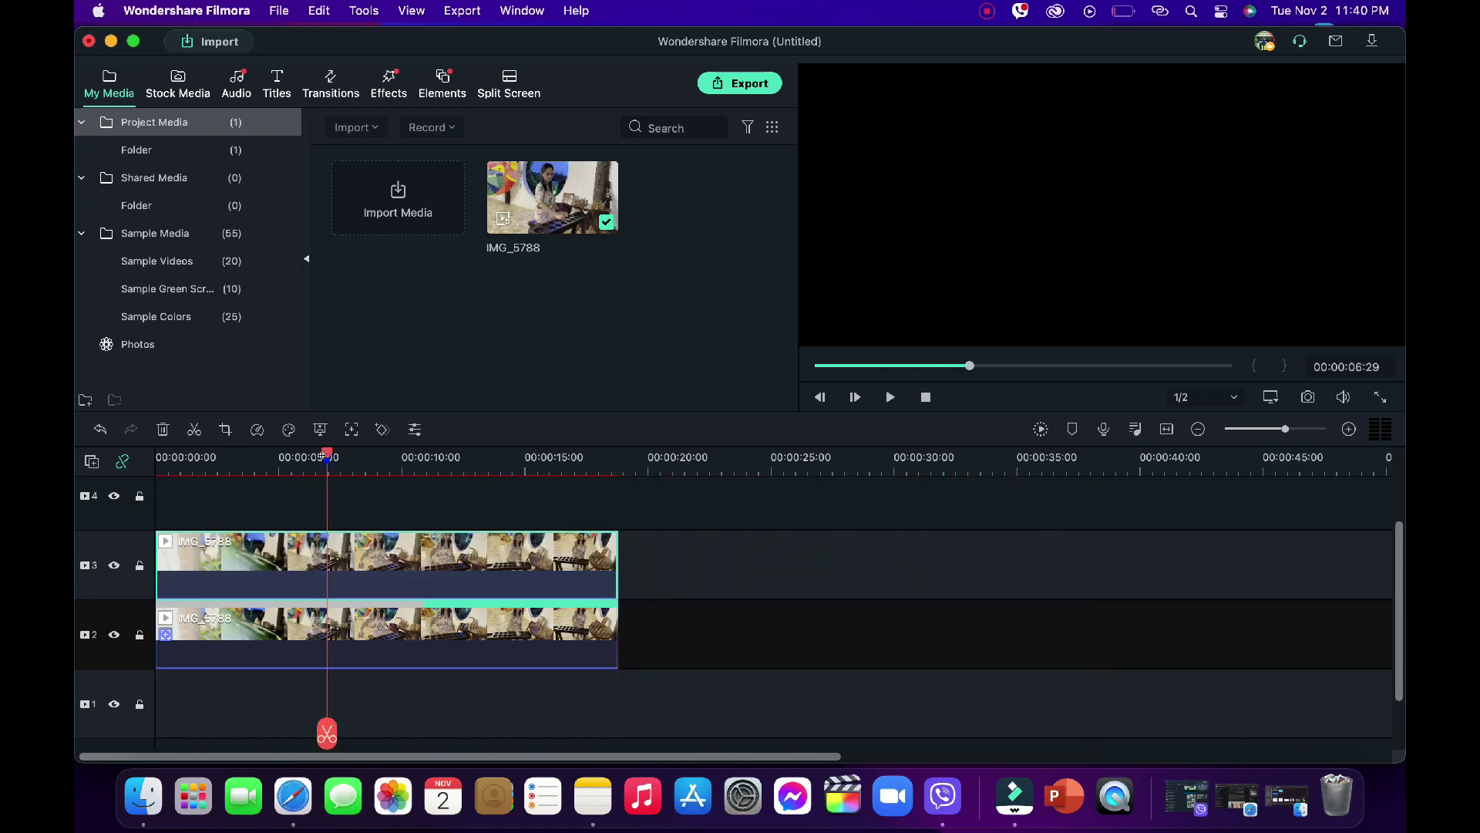
{"action": "left_click", "coordinate": [139, 565]}
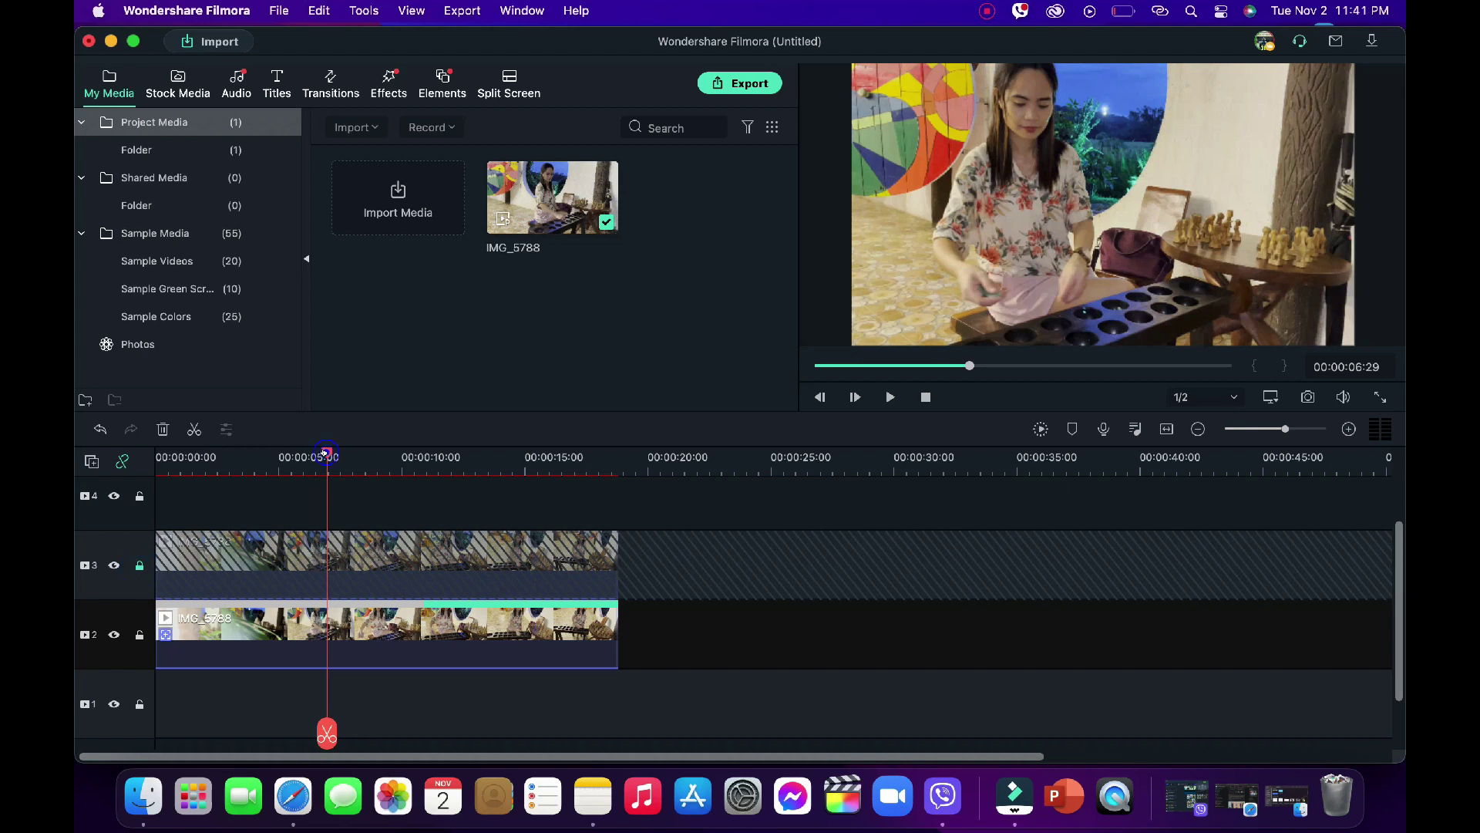
Move the playhead to 00:00:11:00 and search the title library for "quadrant".
{"action": "left_click_drag", "start_coordinate": [324, 454], "coordinate": [425, 453]}
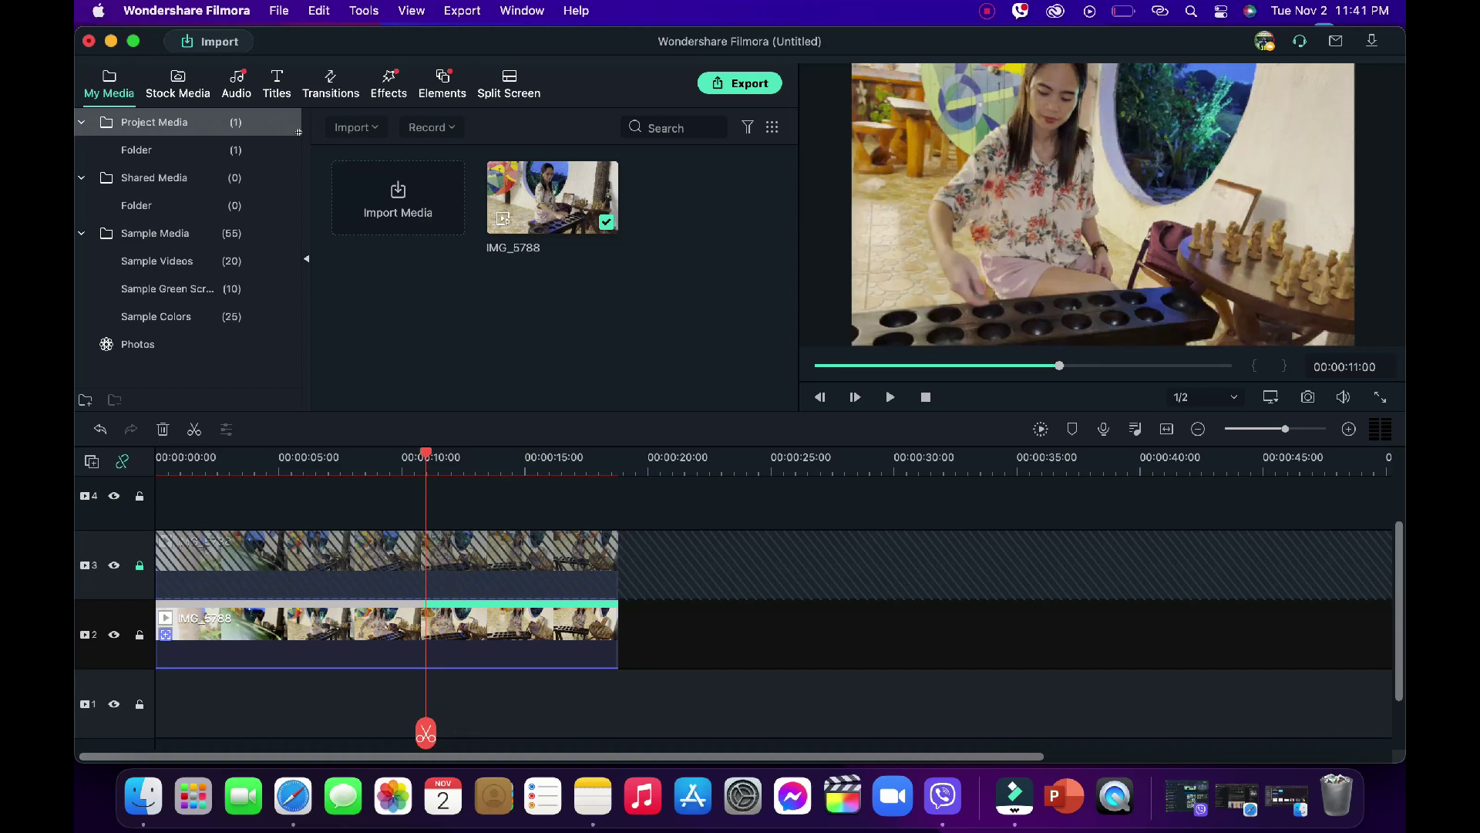
{"action": "left_click", "coordinate": [277, 84]}
{"action": "left_click_drag", "start_coordinate": [412, 125], "coordinate": [295, 124]}
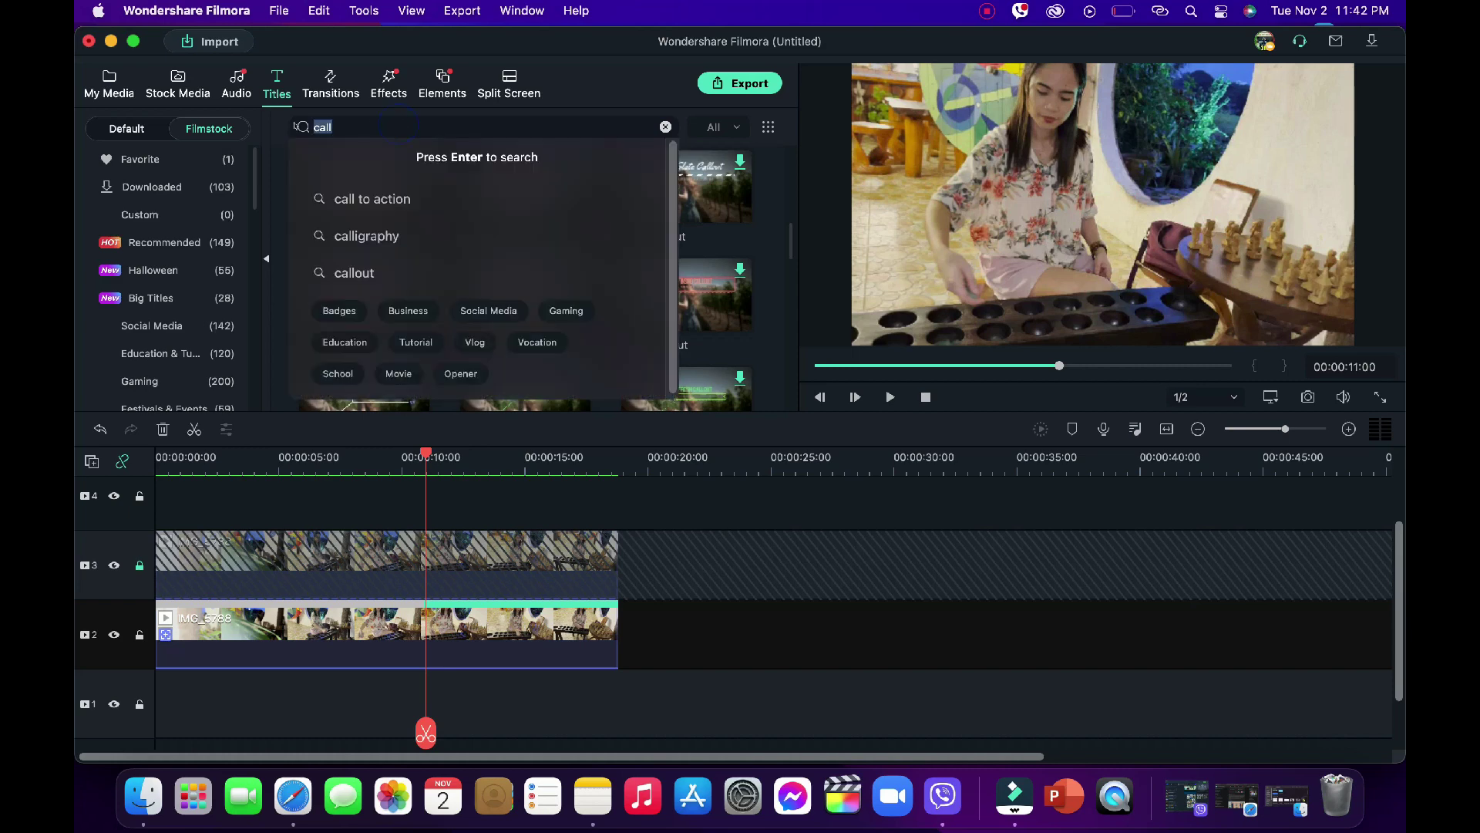
{"action": "type", "text": "quadrant"}
{"action": "key", "text": "Return"}
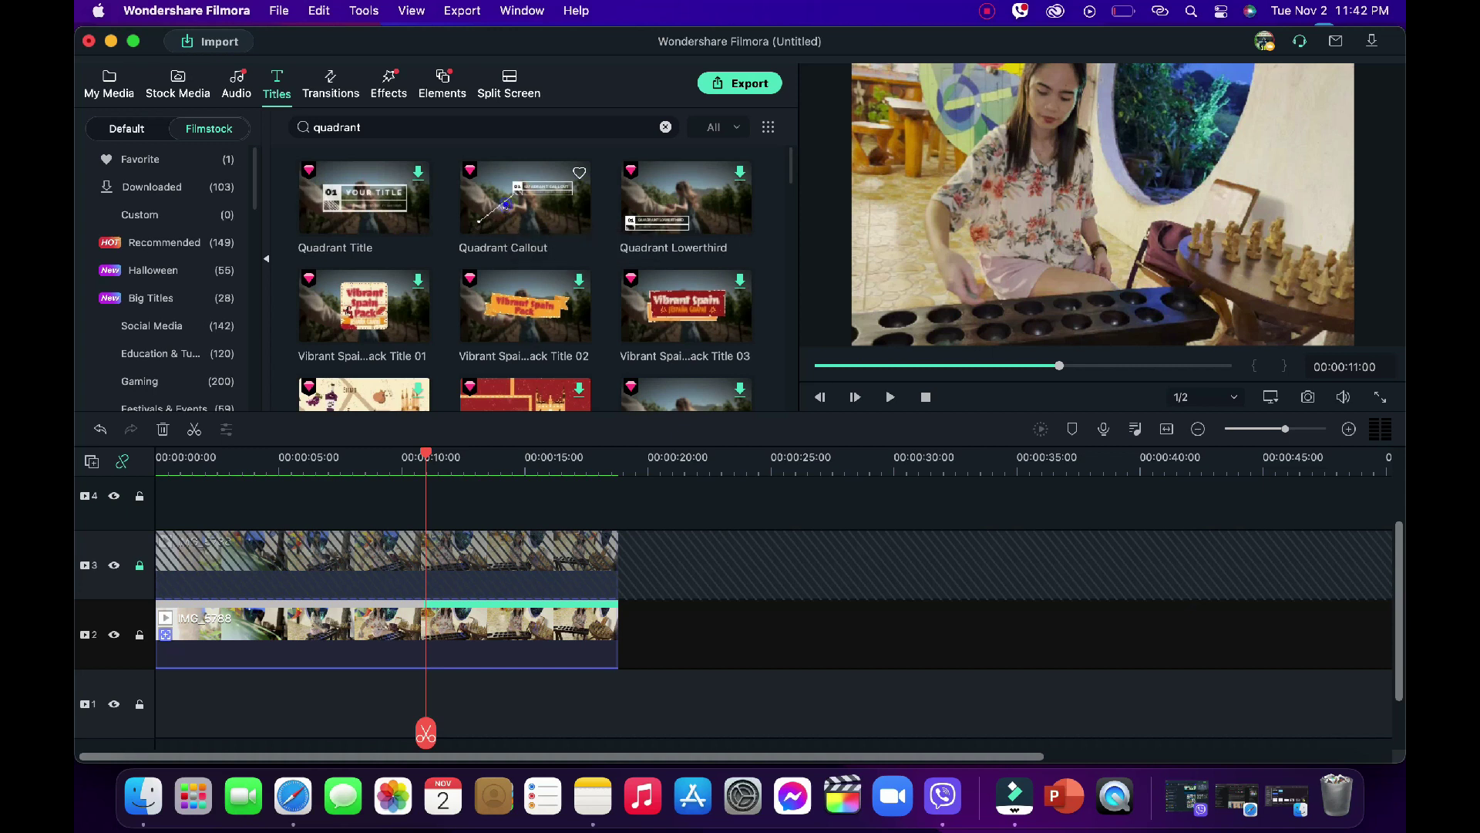
Place the Quadrant Callout title on track 4 at 00:00:11:00 and shorten it to about 4 seconds.
{"action": "left_click", "coordinate": [505, 204]}
{"action": "left_click_drag", "start_coordinate": [469, 401], "coordinate": [424, 497]}
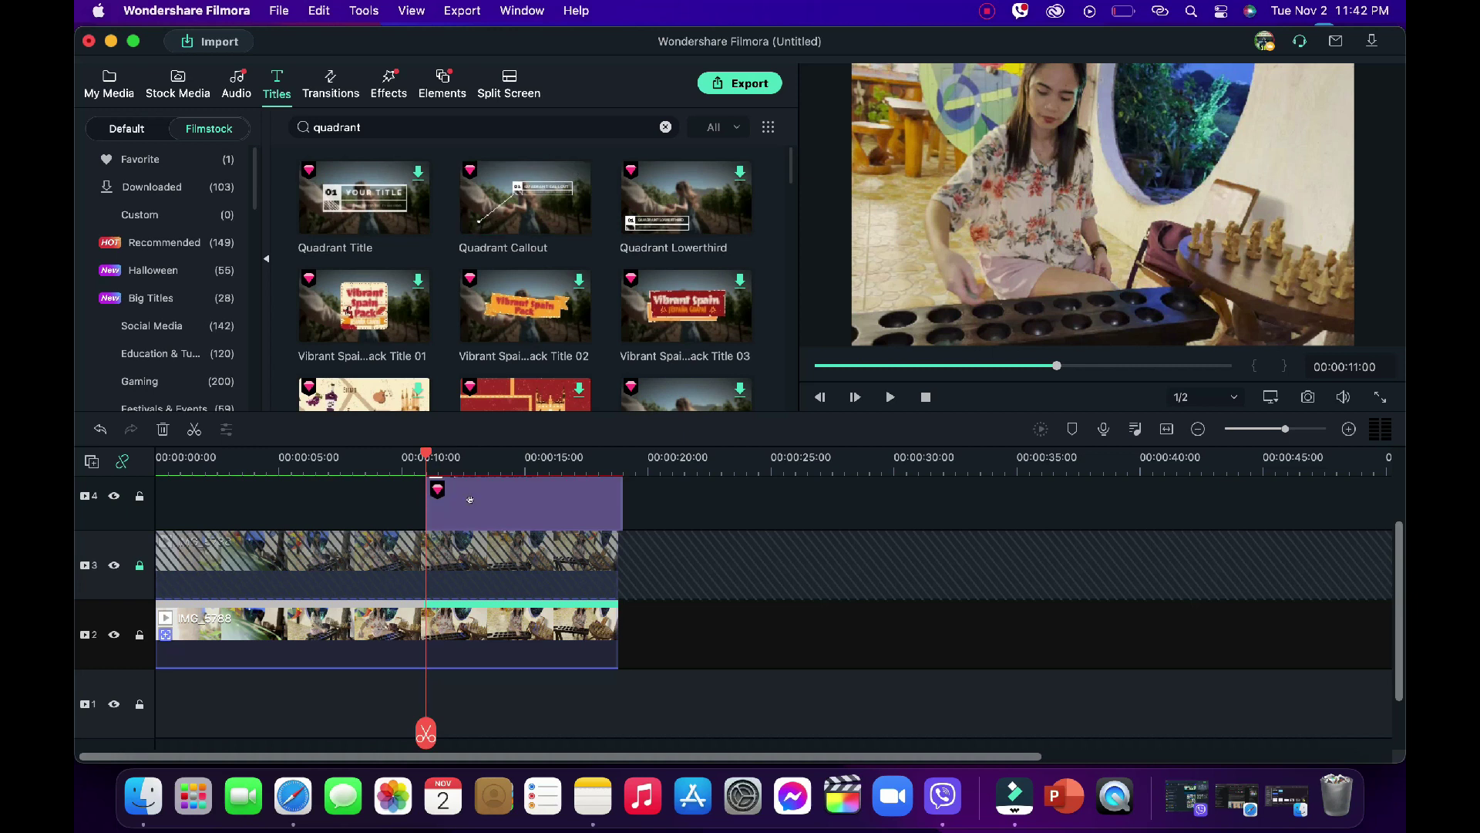
{"action": "left_click_drag", "start_coordinate": [615, 502], "coordinate": [523, 498]}
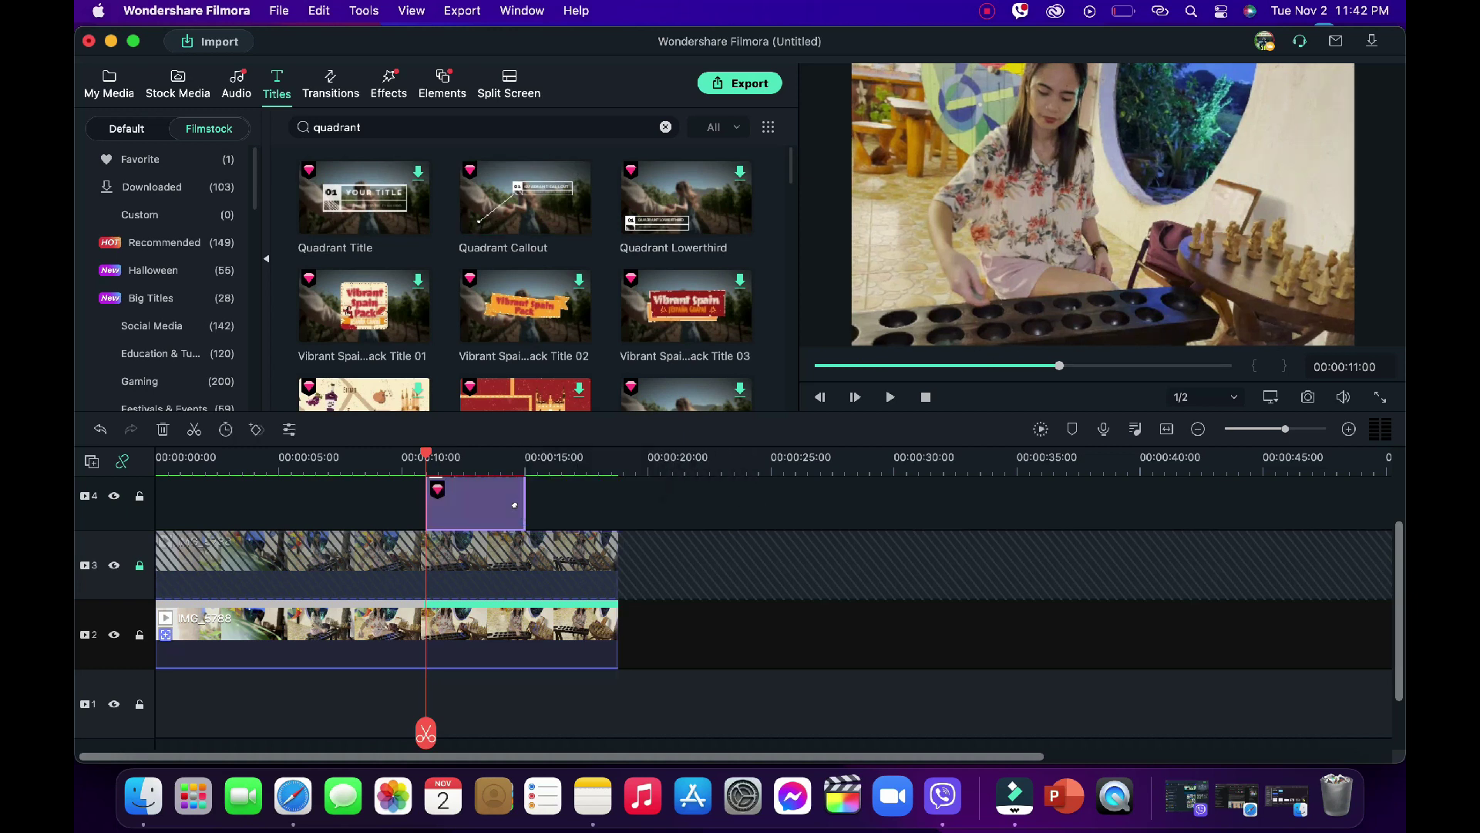
Open the Quadrant Callout for editing and delete its lower line of text.
{"action": "double_click", "coordinate": [457, 491]}
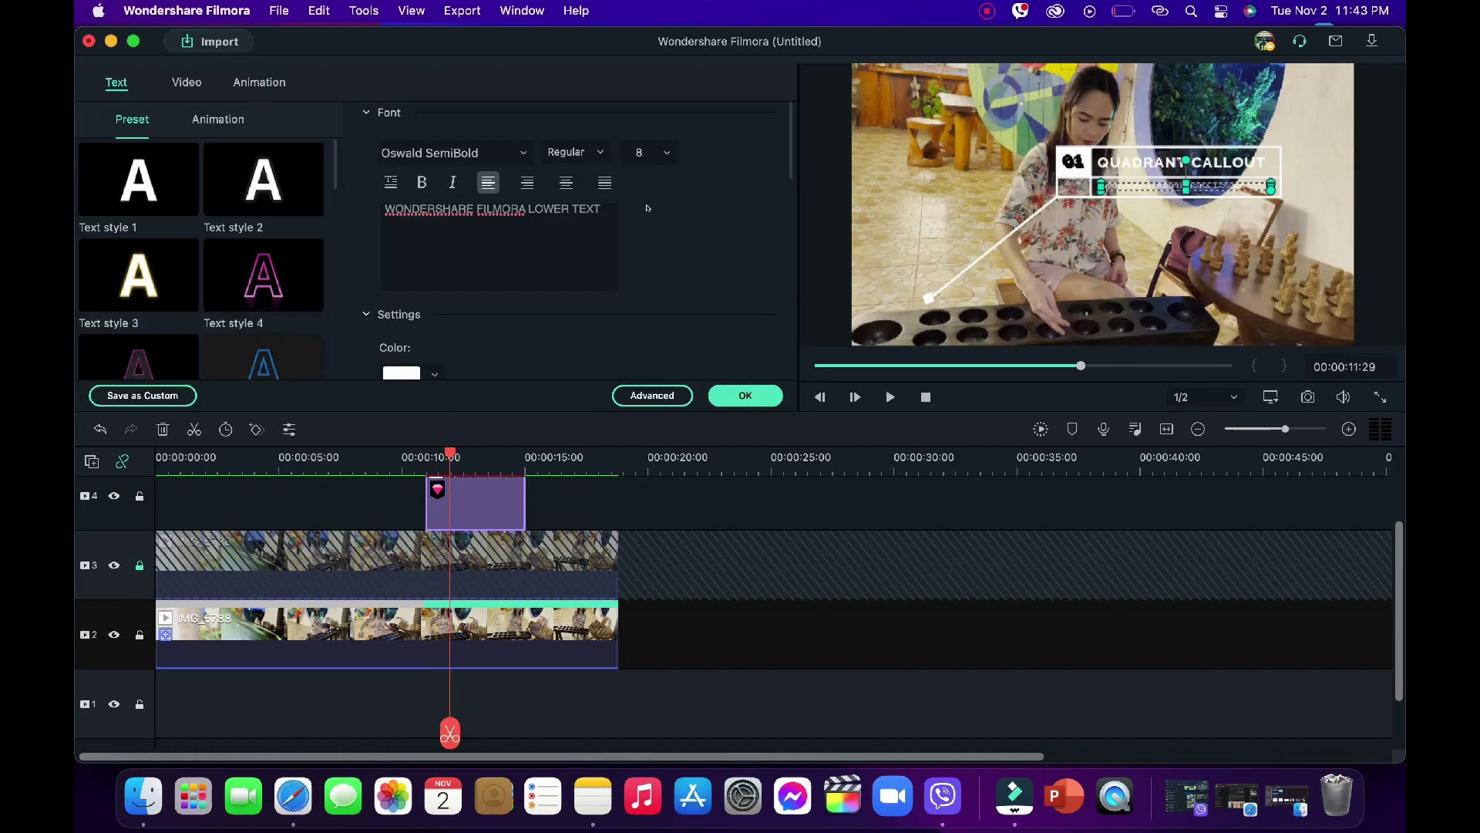
{"action": "left_click_drag", "start_coordinate": [607, 208], "coordinate": [356, 209]}
{"action": "key", "text": "BackSpace"}
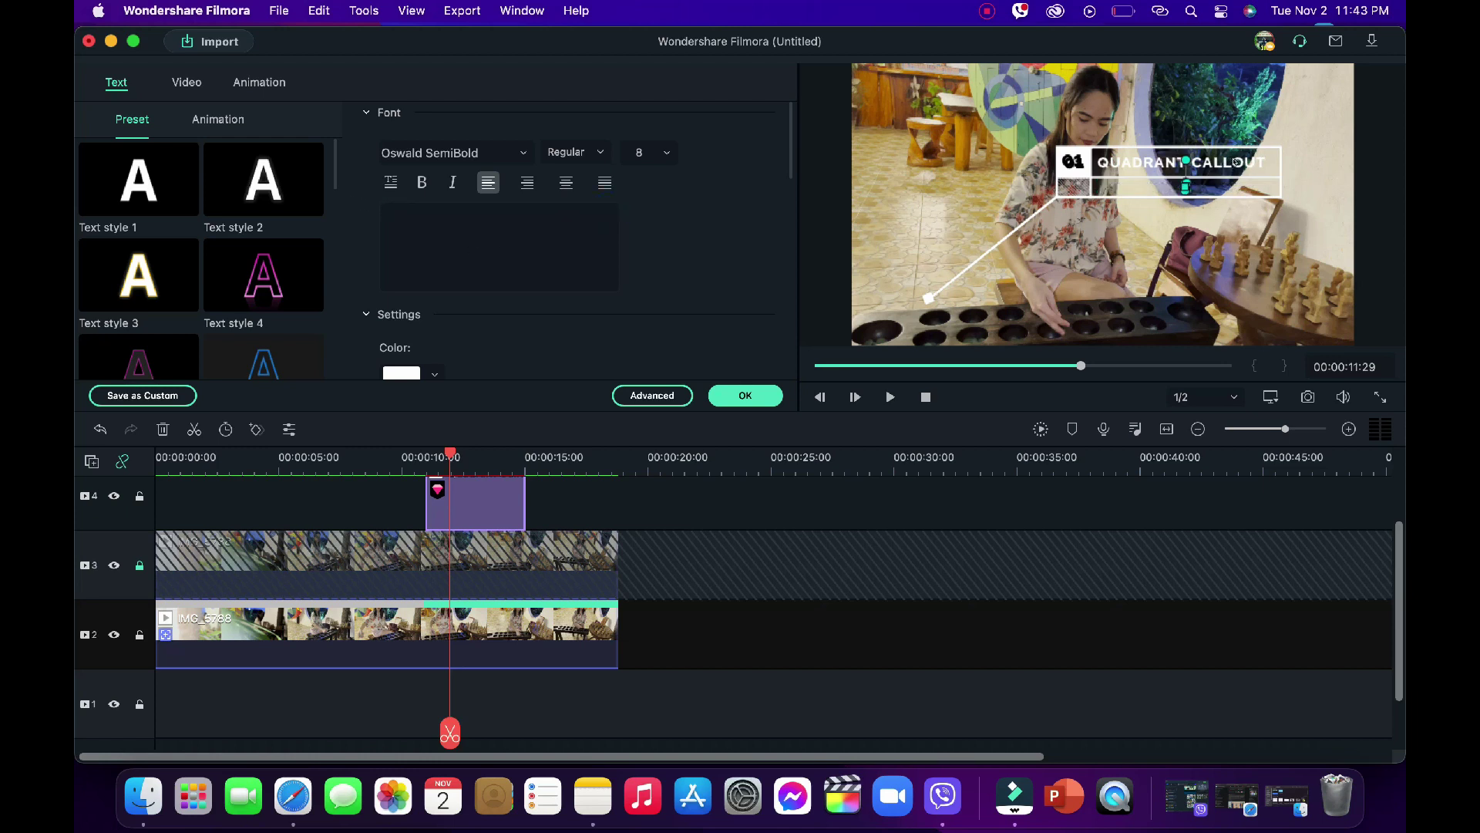
Shrink the callout's frame and pointer line and position them so the line points at the chess pieces.
{"action": "left_click", "coordinate": [1237, 162]}
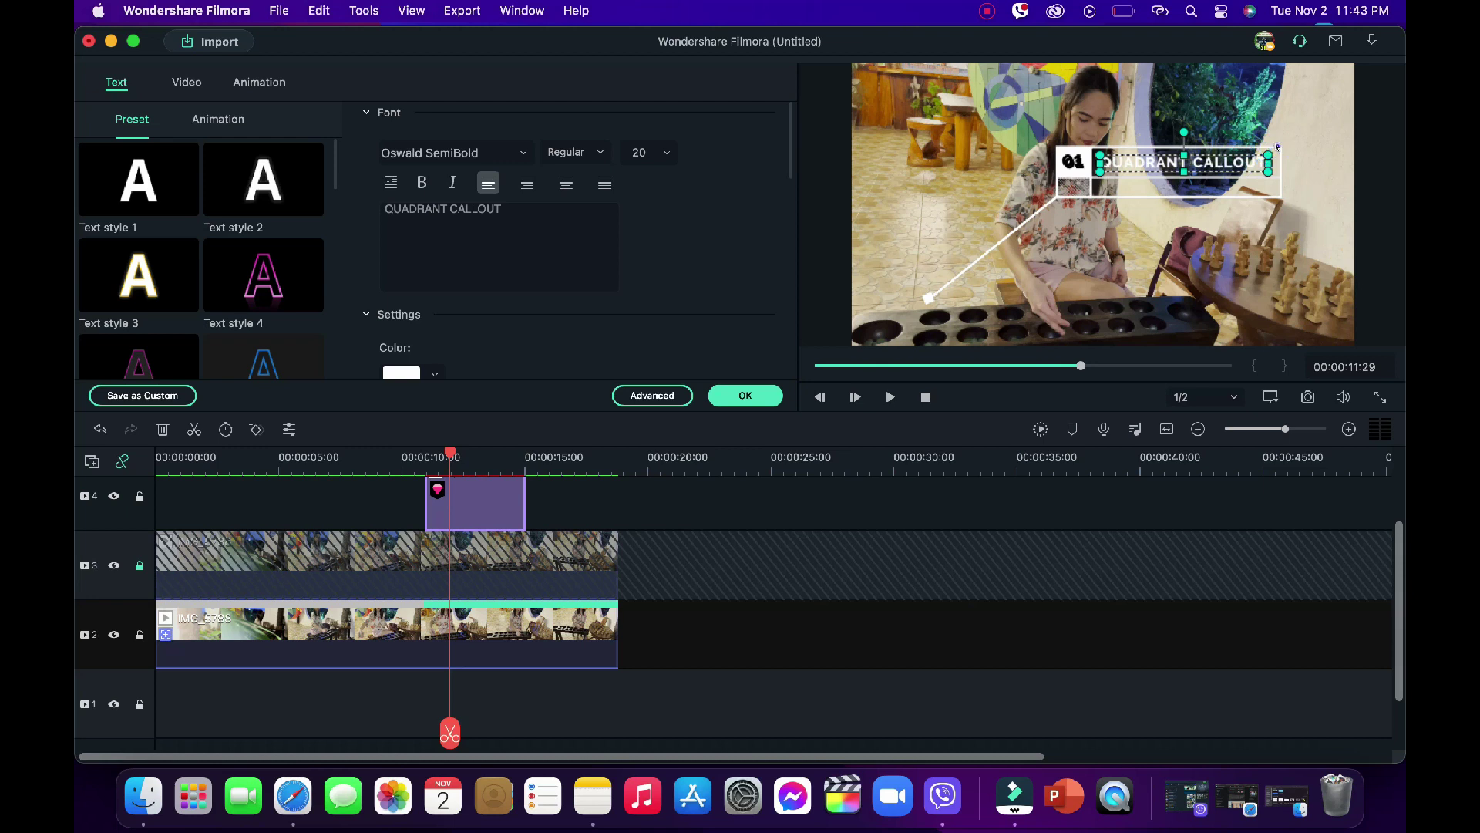
{"action": "left_click_drag", "start_coordinate": [1277, 146], "coordinate": [1316, 192]}
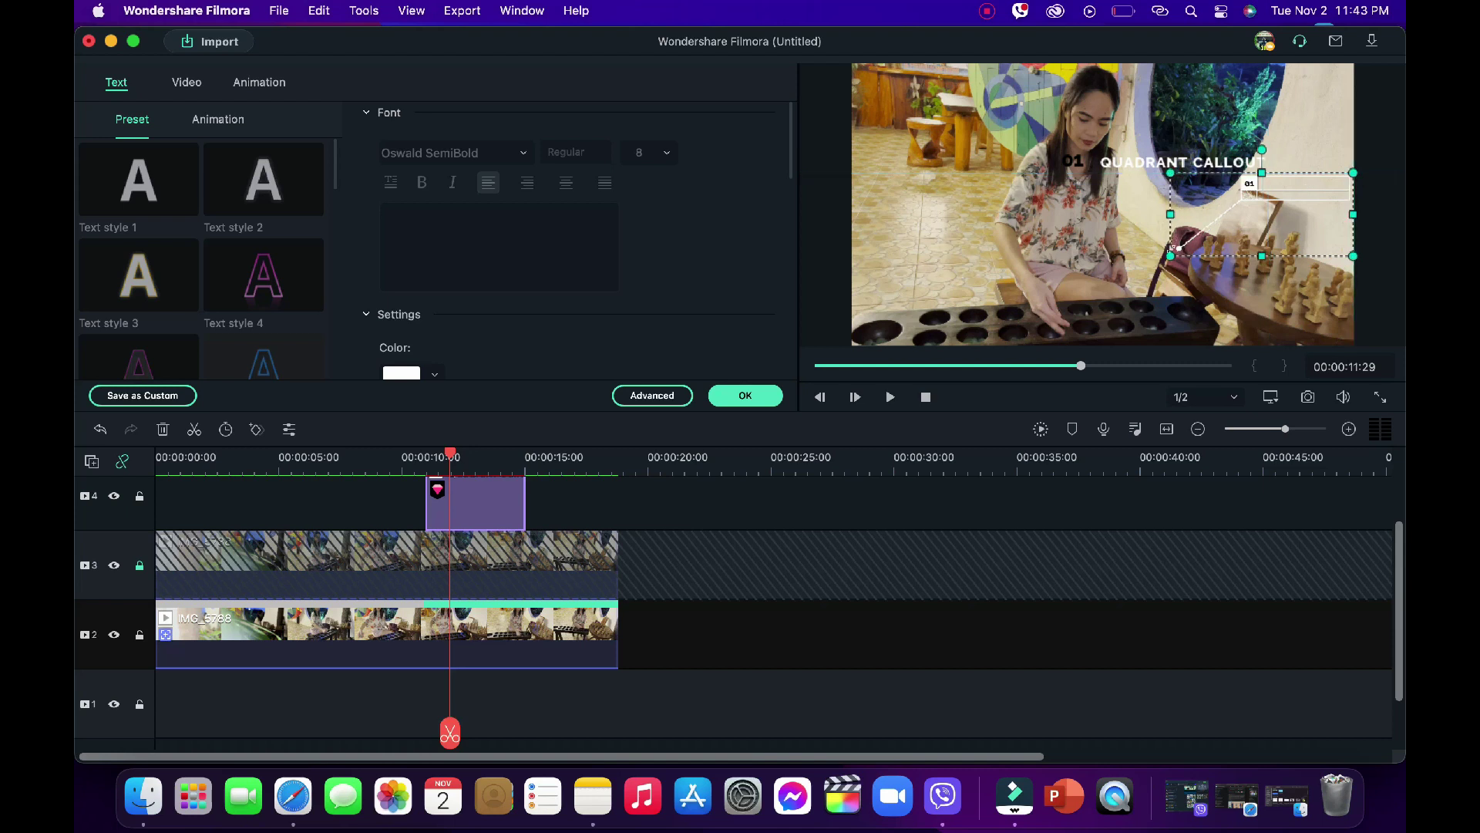
{"action": "left_click_drag", "start_coordinate": [1173, 248], "coordinate": [1236, 233]}
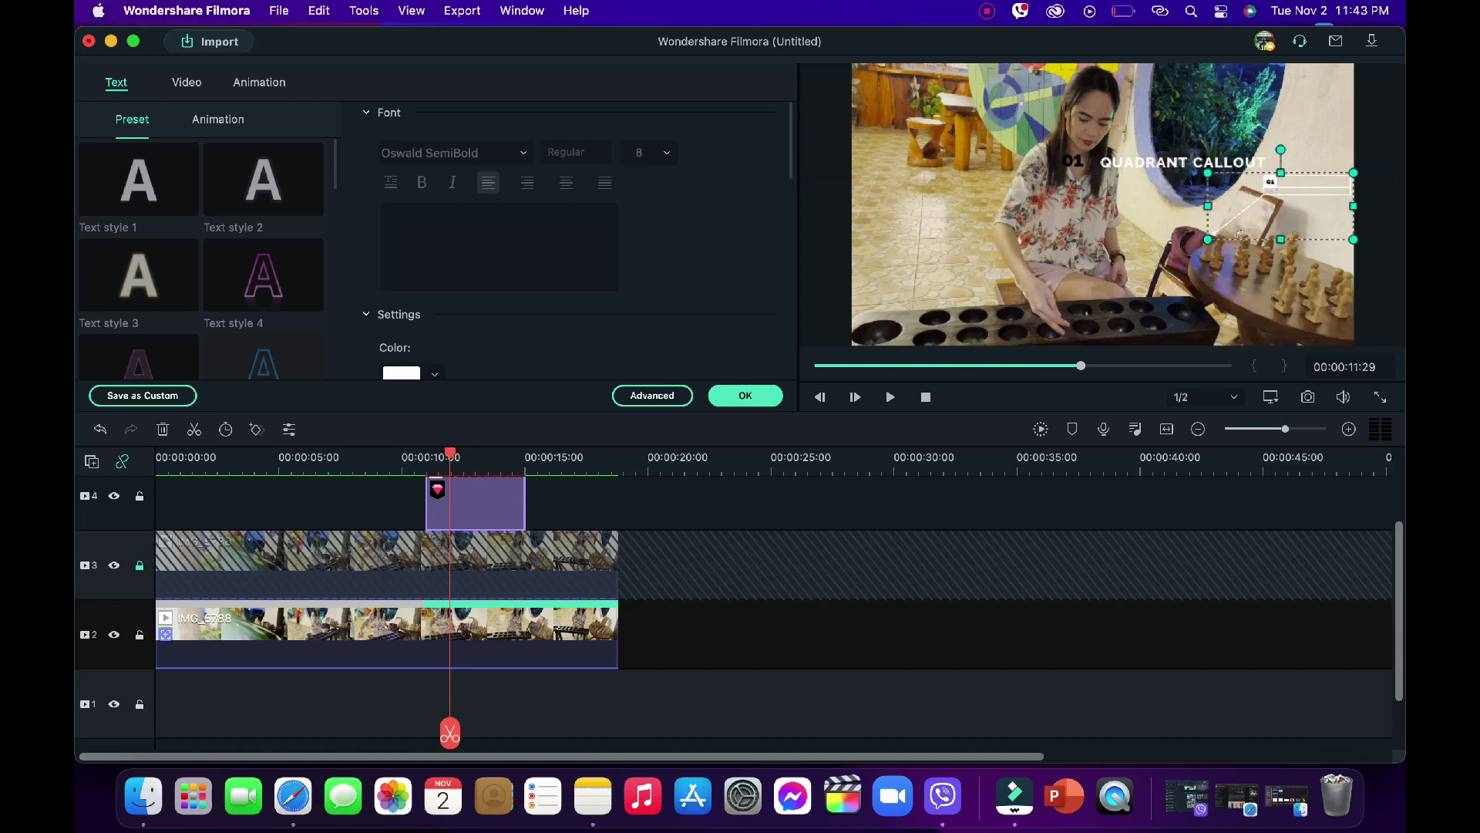
Replace the callout's title text with "CHESS" and move it into the shrunken frame.
{"action": "left_click", "coordinate": [1148, 159]}
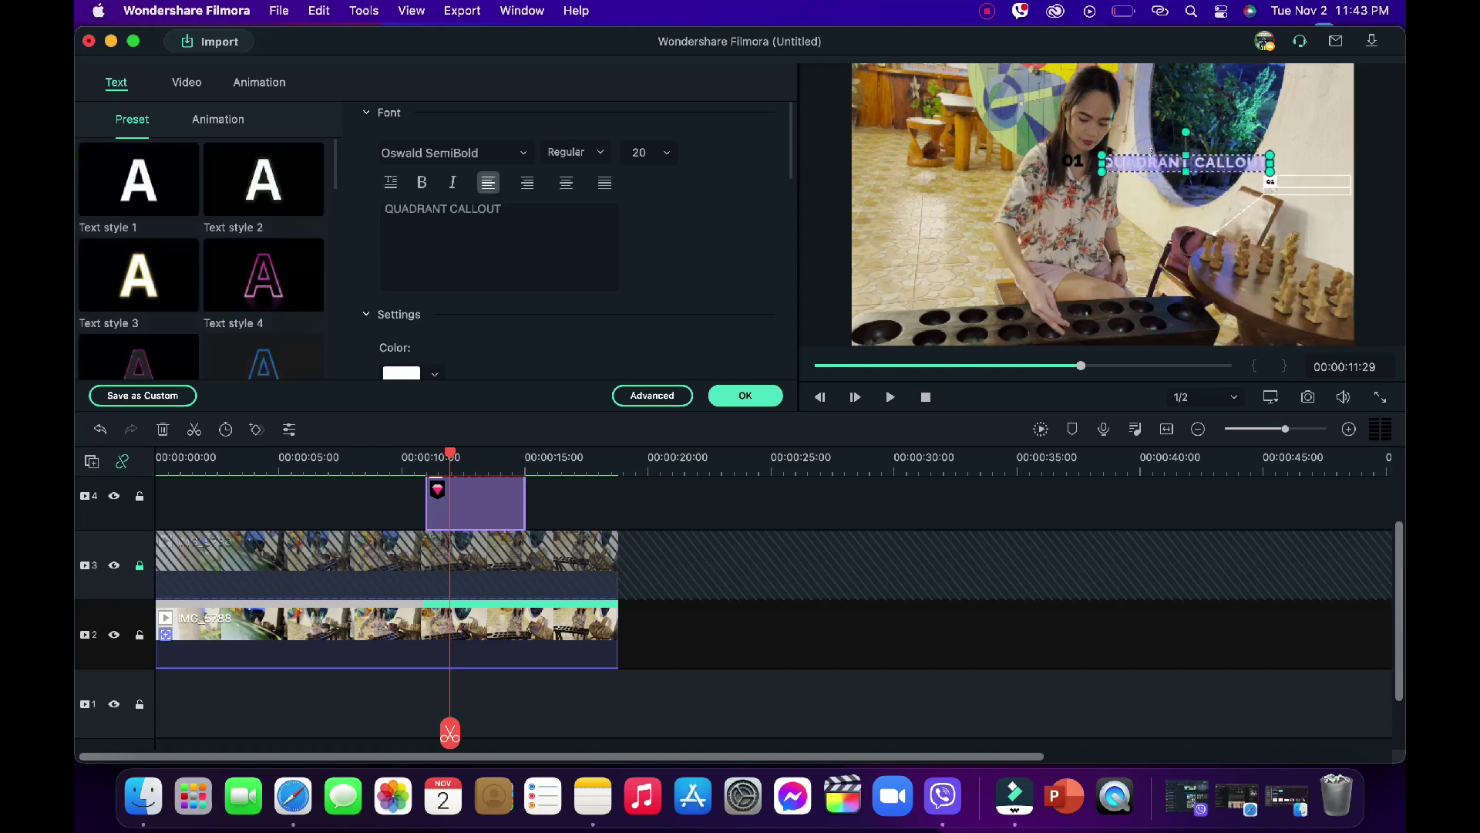
{"action": "left_click", "coordinate": [528, 208]}
{"action": "key", "text": "super+a"}
{"action": "type", "text": "CHESS"}
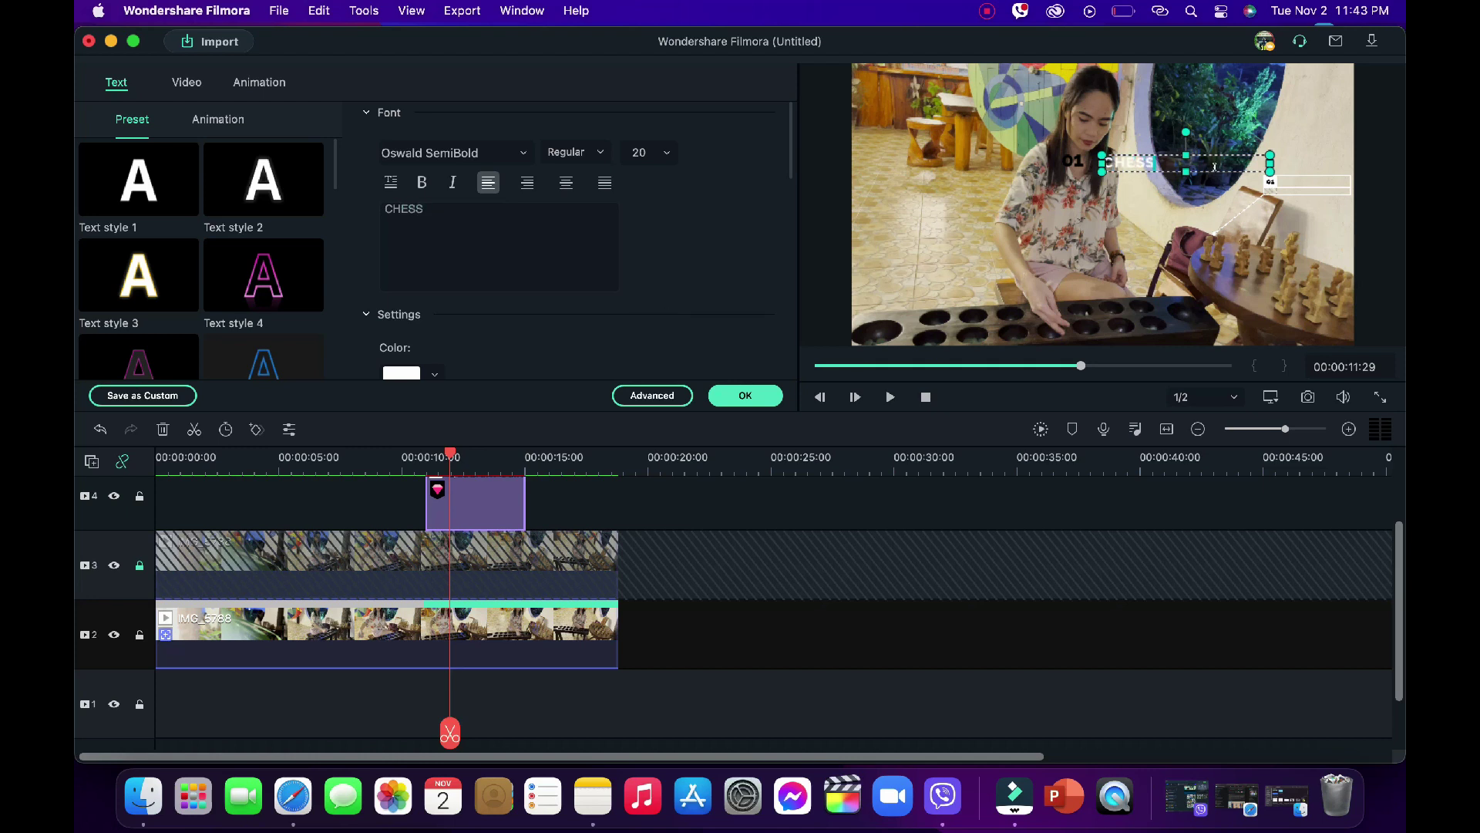
{"action": "left_click", "coordinate": [1157, 192]}
{"action": "left_click", "coordinate": [1148, 164]}
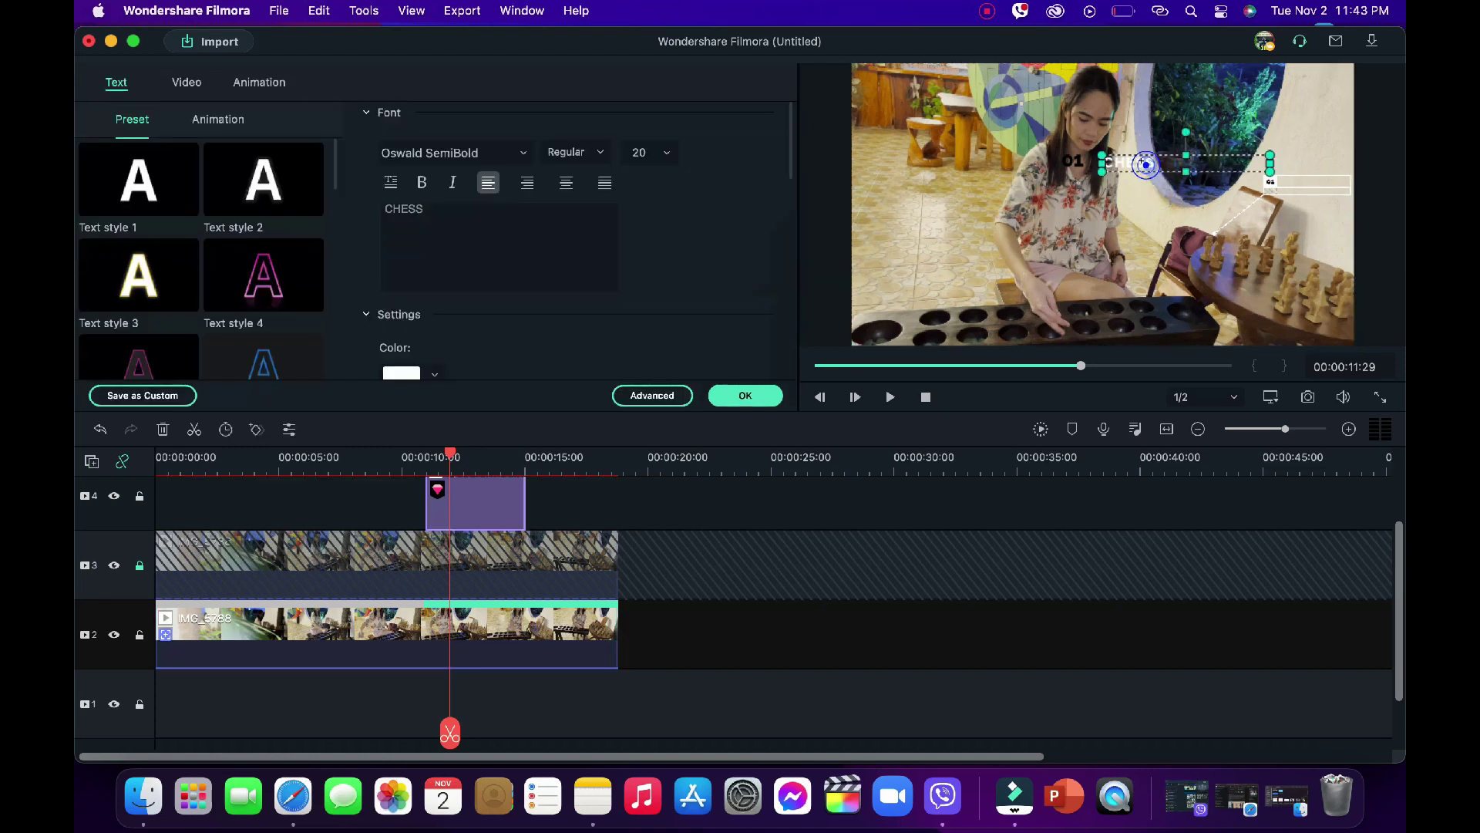
{"action": "left_click_drag", "start_coordinate": [1143, 165], "coordinate": [1315, 200]}
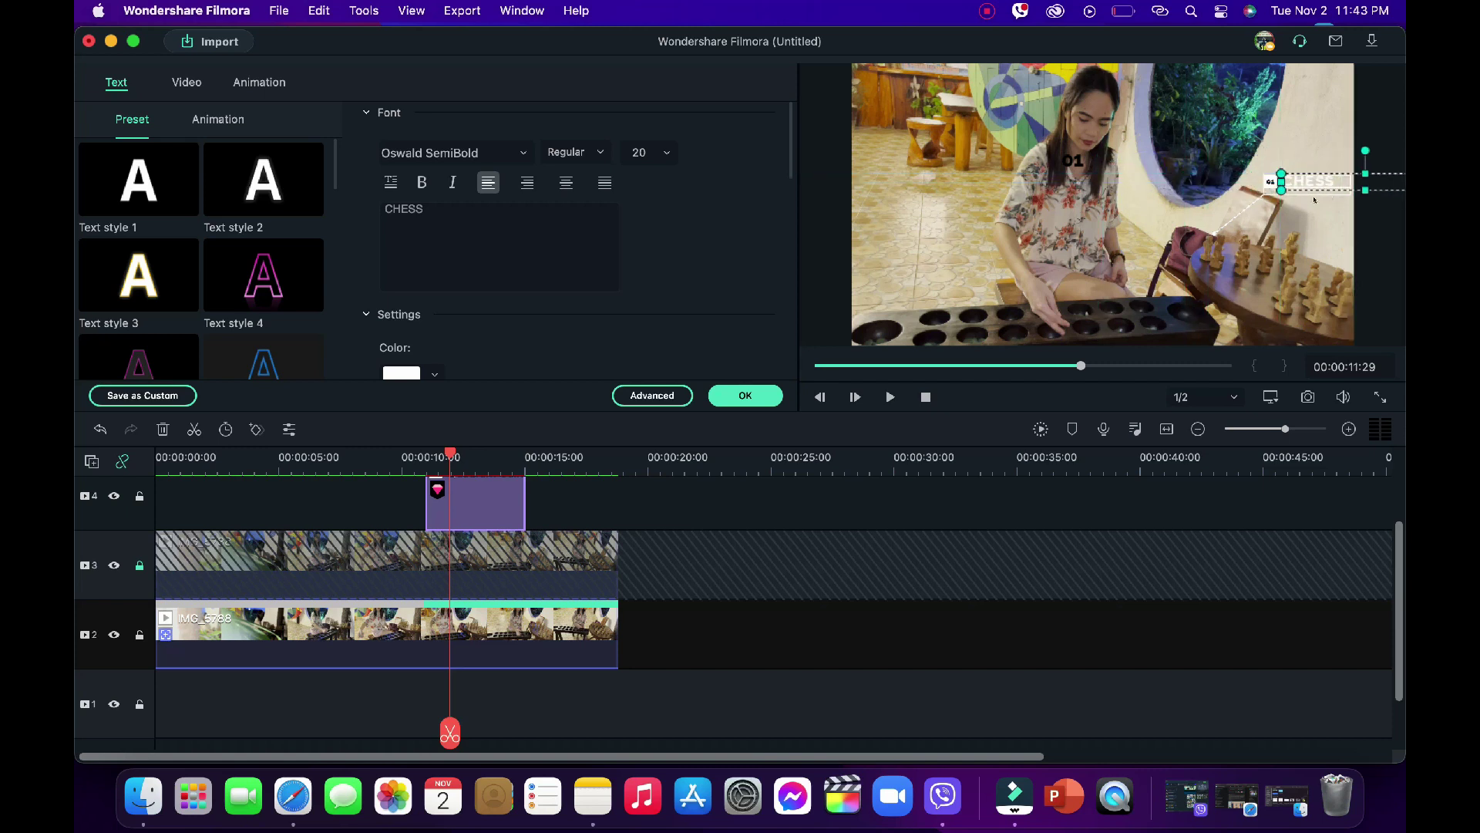
Change the callout's number to 02 at font size 16 and move it into the frame's small number box.
{"action": "left_click", "coordinate": [1077, 164]}
{"action": "left_click", "coordinate": [443, 209]}
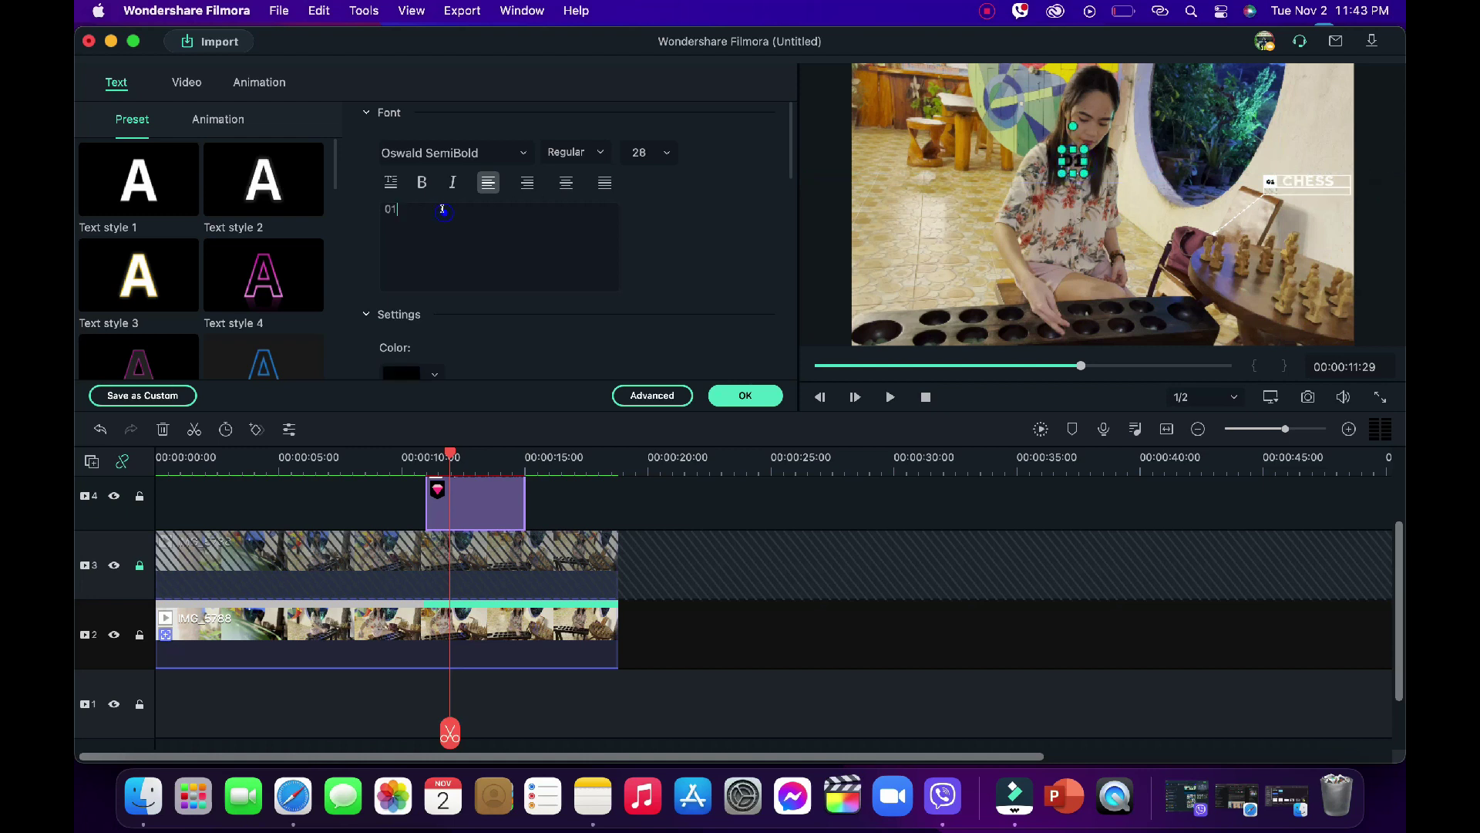
{"action": "key", "text": "BackSpace"}
{"action": "type", "text": "2"}
{"action": "left_click", "coordinate": [664, 154]}
{"action": "left_click", "coordinate": [647, 297]}
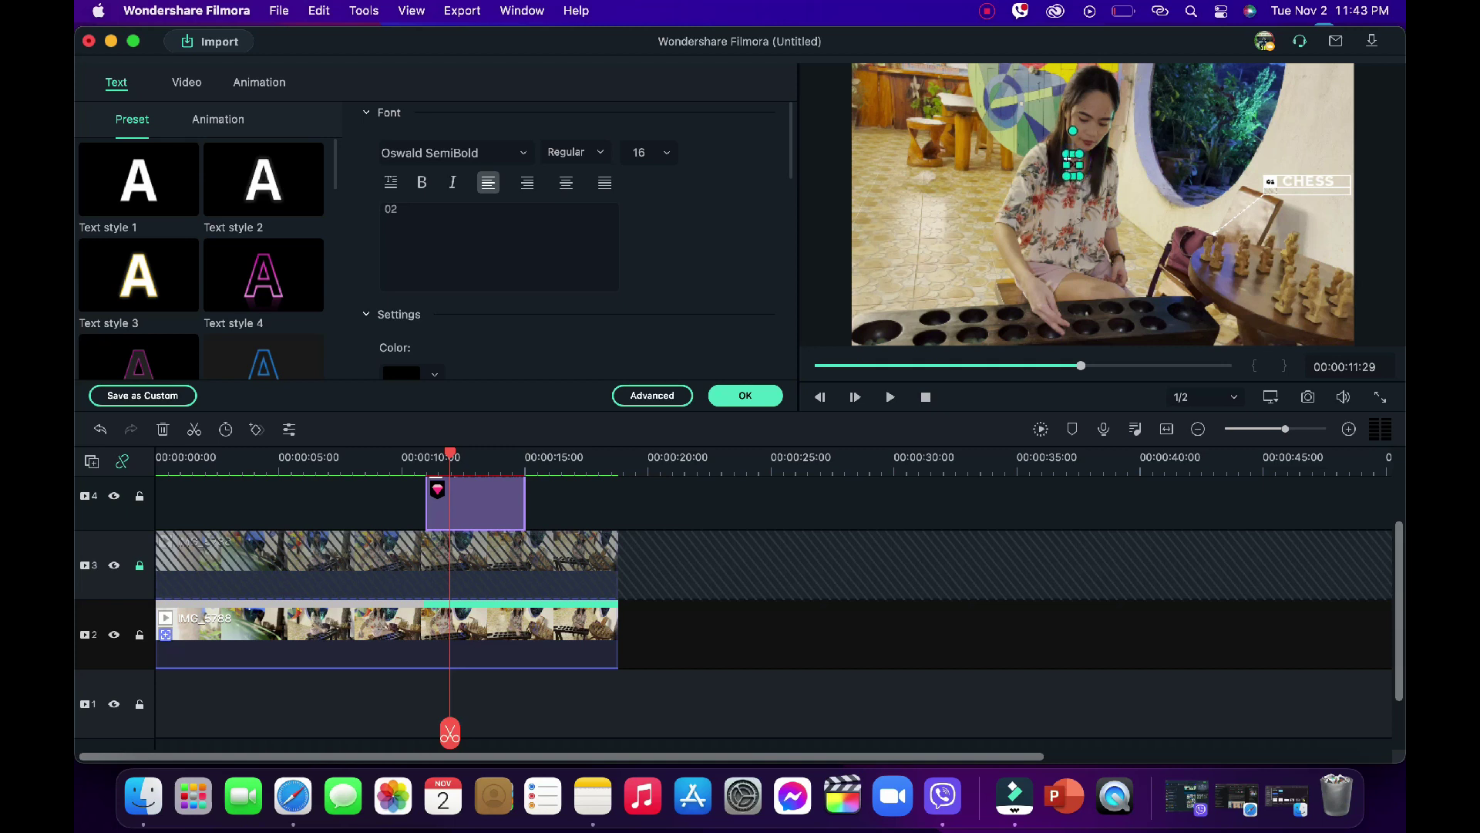
{"action": "left_click_drag", "start_coordinate": [1068, 163], "coordinate": [1272, 182]}
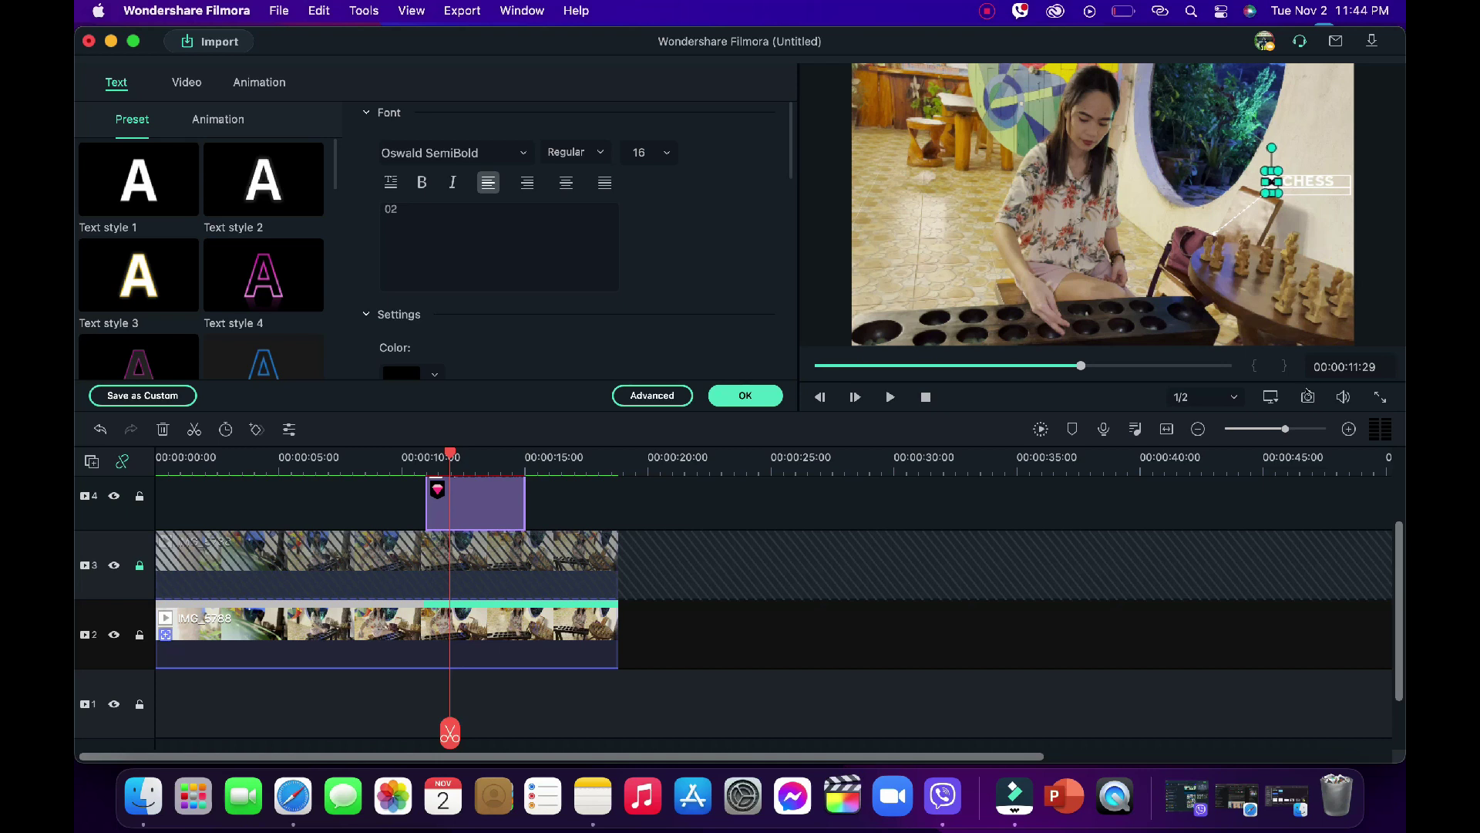
Play the timeline from 00:00:10:28 past the end of the chess callout to check how it appears over the video.
{"action": "left_click", "coordinate": [1125, 209]}
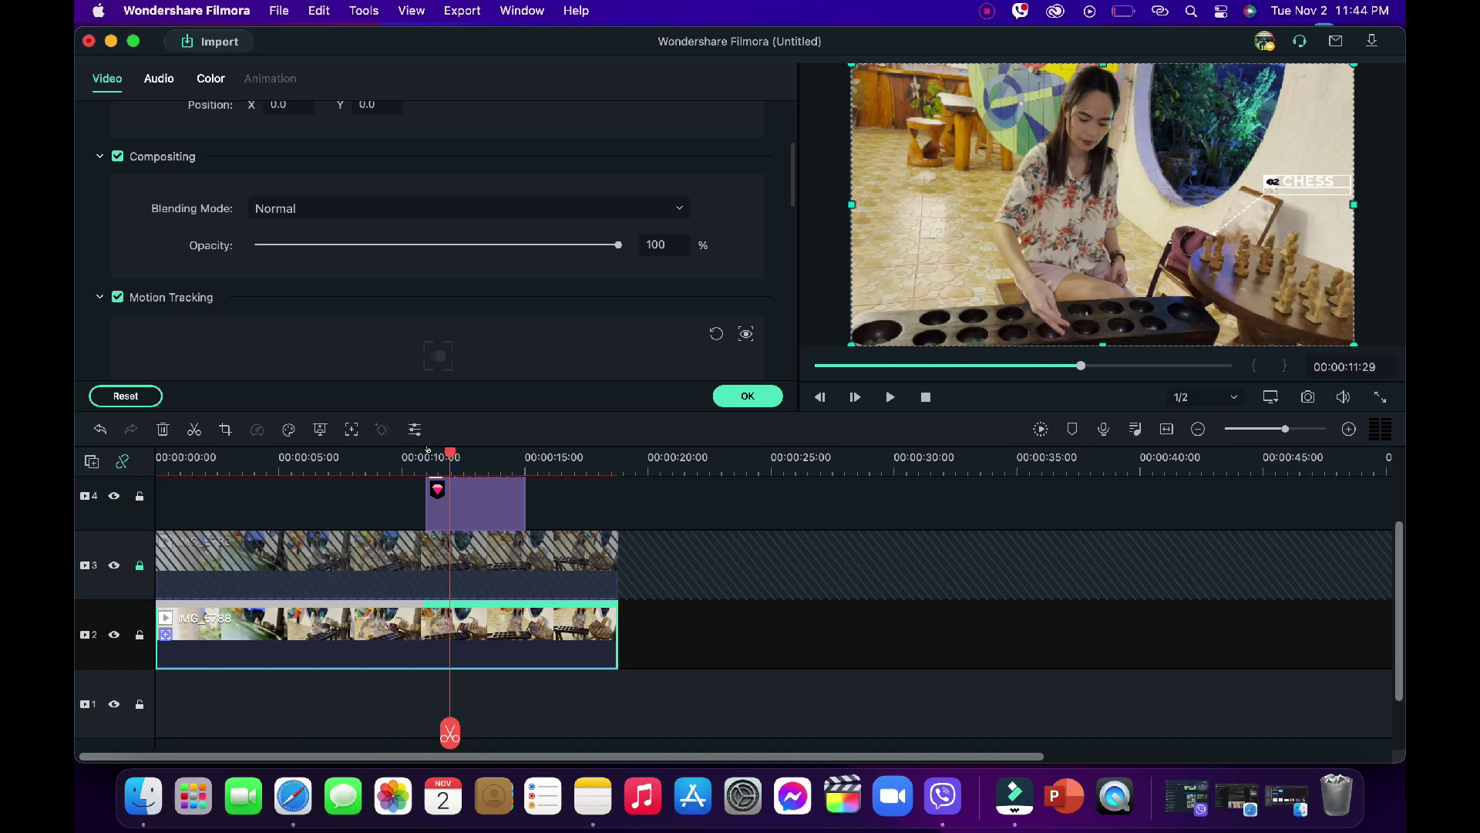
{"action": "left_click", "coordinate": [434, 454]}
{"action": "key", "text": "Left"}
{"action": "key", "text": "Left"}
{"action": "key", "text": "Left"}
{"action": "key", "text": "Left"}
{"action": "key", "text": "Left"}
{"action": "key", "text": "Left"}
{"action": "key", "text": "Left"}
{"action": "key", "text": "Left"}
{"action": "key", "text": "Left"}
{"action": "key", "text": "Left"}
{"action": "key", "text": "Left"}
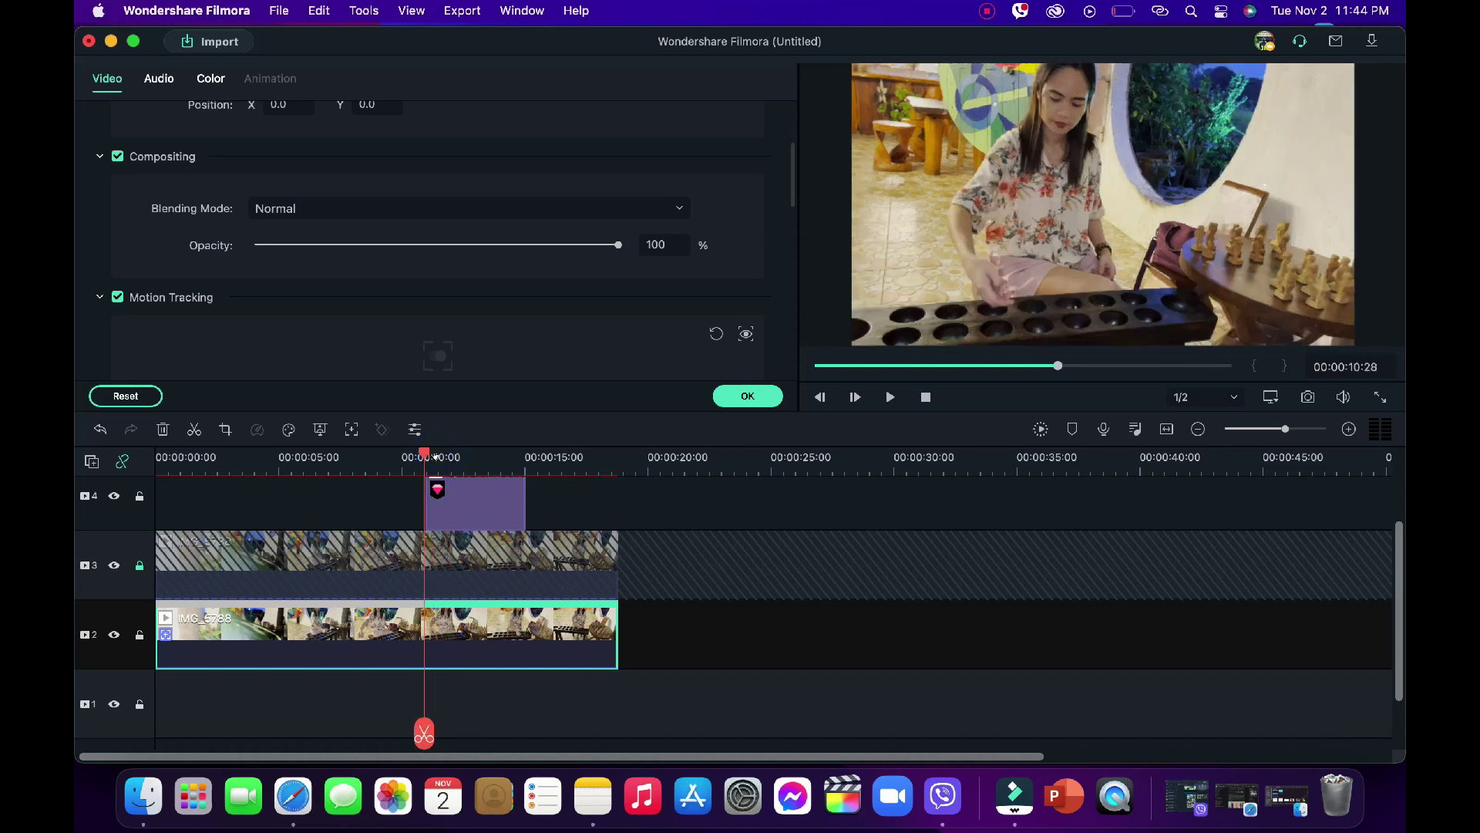
{"action": "key", "text": "space"}
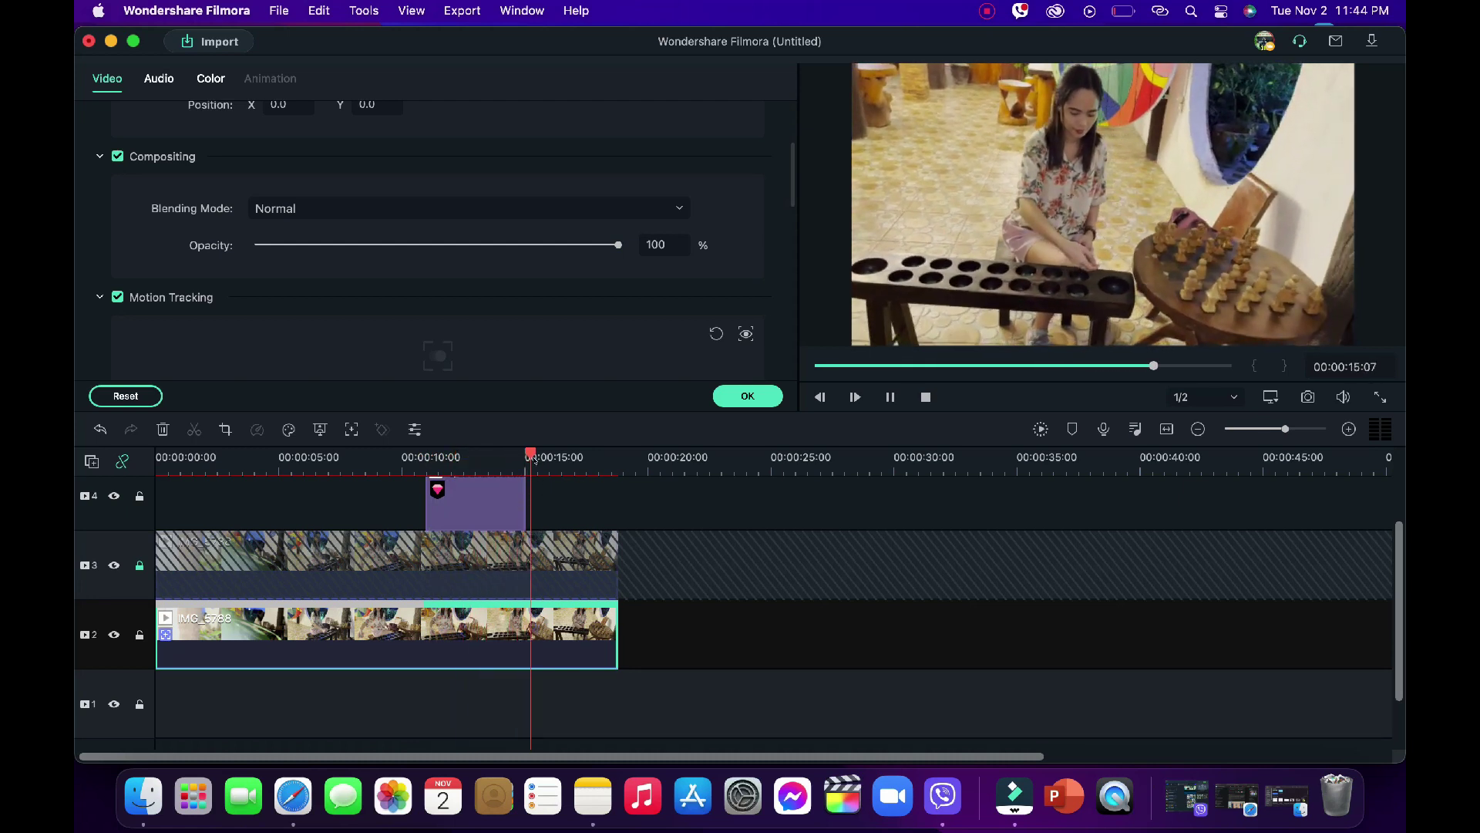
{"action": "key", "text": "space"}
Add a second Quadrant Callout on track 6 at 00:00:10:29 and trim it to end with the first callout.
{"action": "left_click_drag", "start_coordinate": [529, 733], "coordinate": [425, 733]}
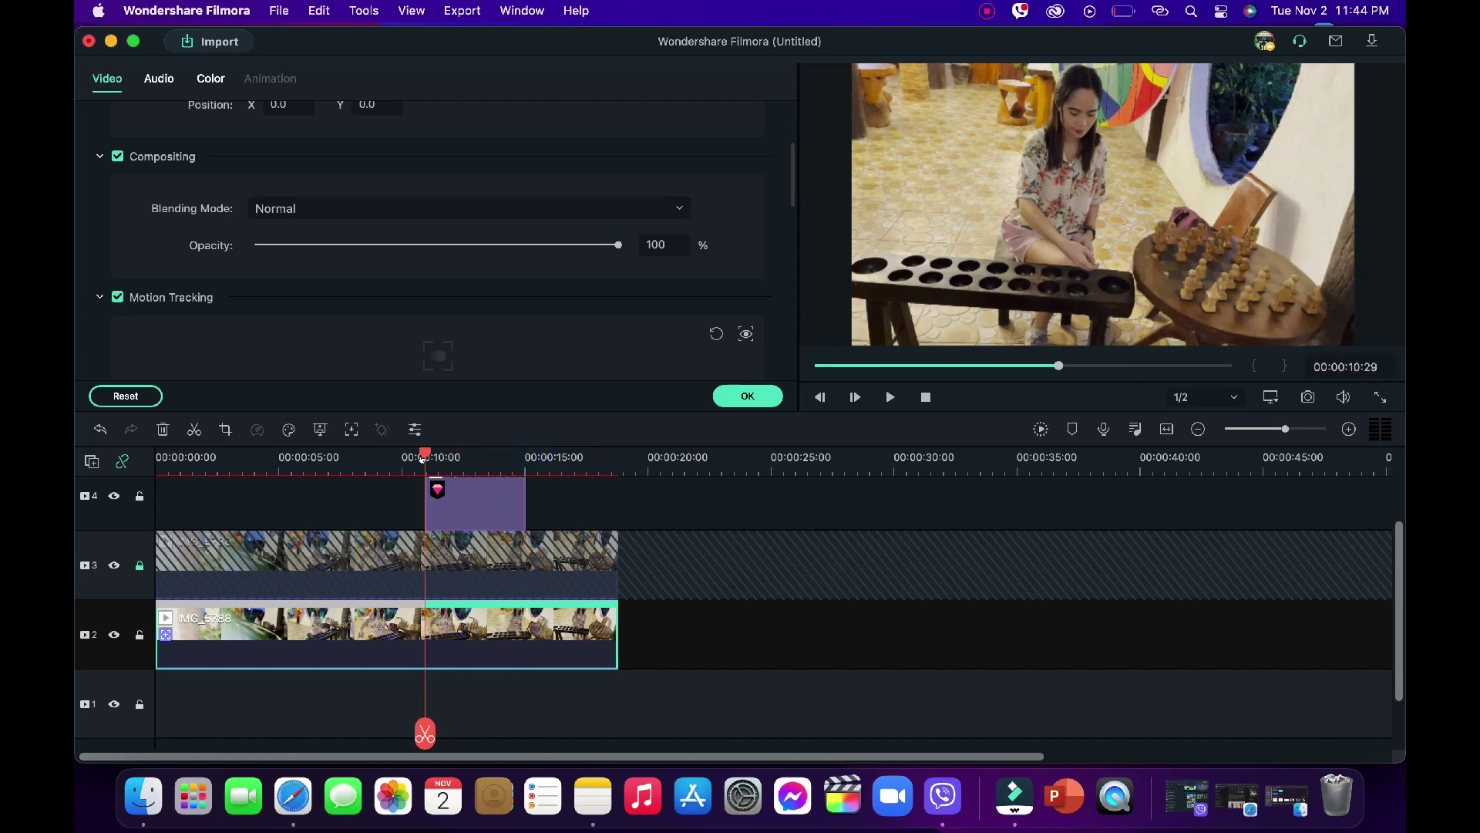
{"action": "left_click", "coordinate": [747, 396]}
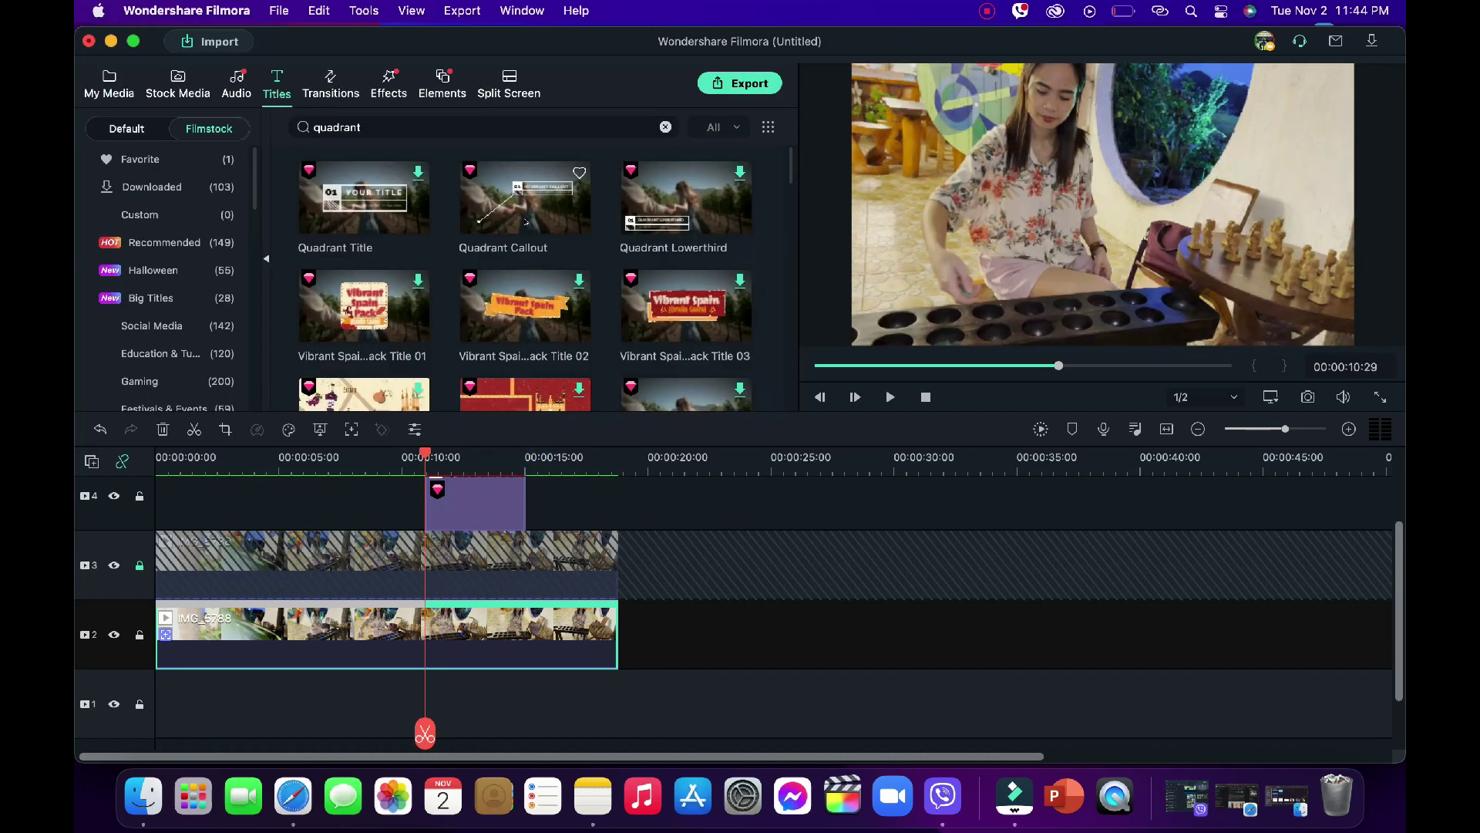
{"action": "left_click", "coordinate": [527, 222]}
{"action": "scroll", "coordinate": [482, 455], "scroll_direction": "up", "scroll_amount": 3}
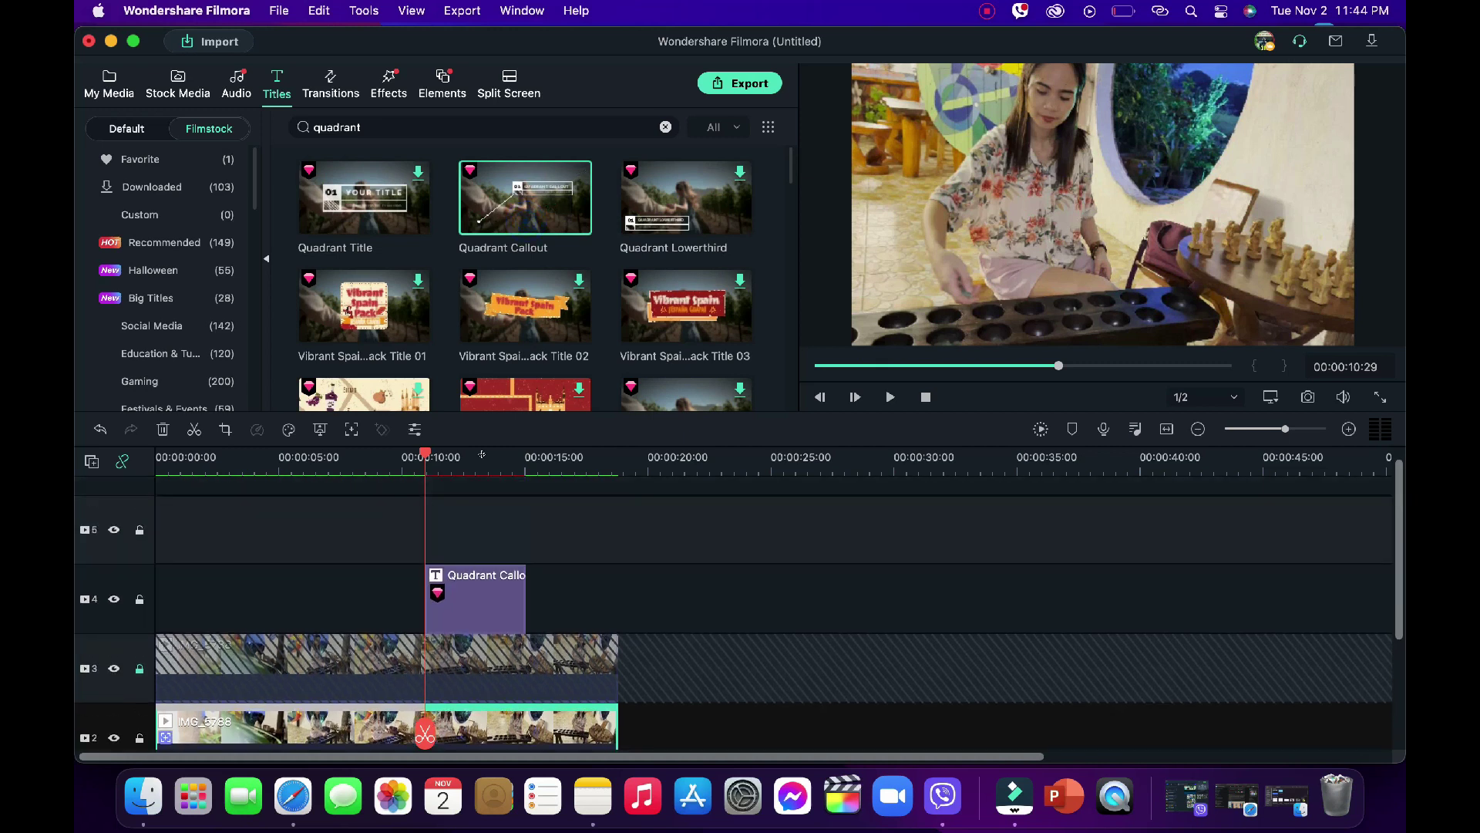
{"action": "left_click_drag", "start_coordinate": [526, 198], "coordinate": [455, 529]}
{"action": "left_click_drag", "start_coordinate": [615, 524], "coordinate": [527, 505]}
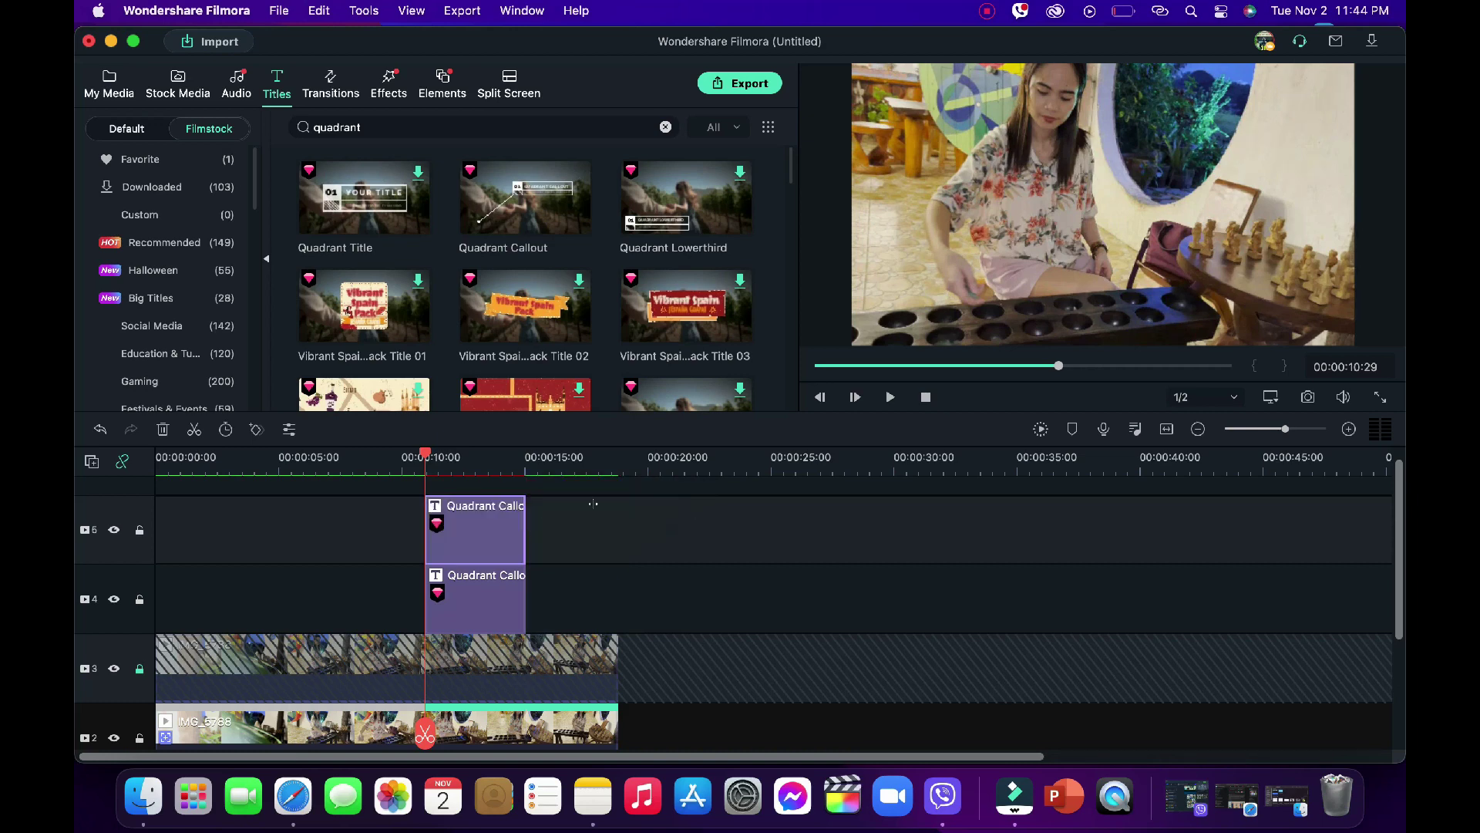
Open the second callout for editing, shrink its frame and pointer line, and position them over the wooden mancala board.
{"action": "double_click", "coordinate": [456, 505]}
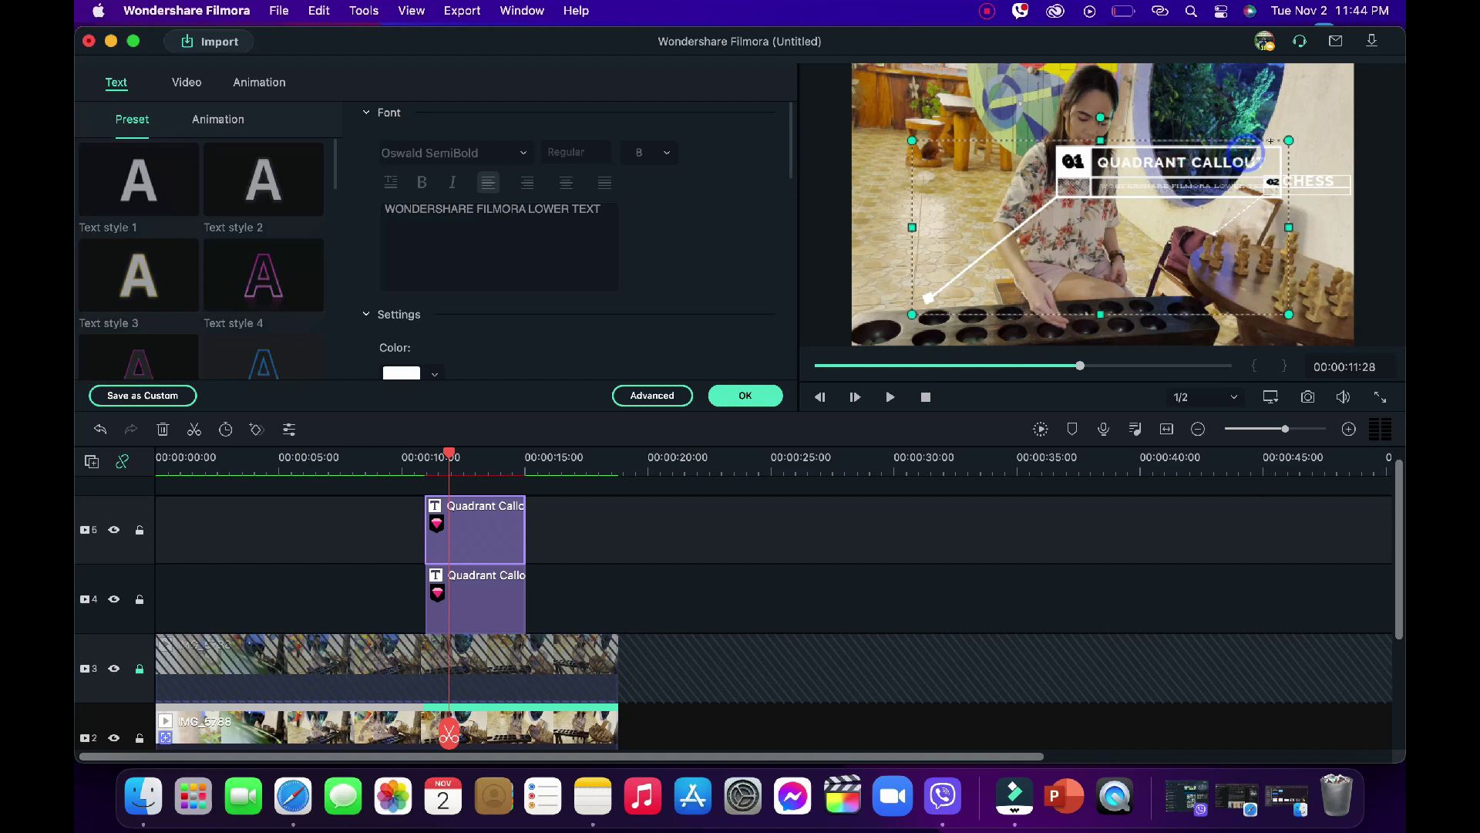
{"action": "left_click", "coordinate": [1289, 137]}
{"action": "left_click_drag", "start_coordinate": [1152, 216], "coordinate": [1075, 273]}
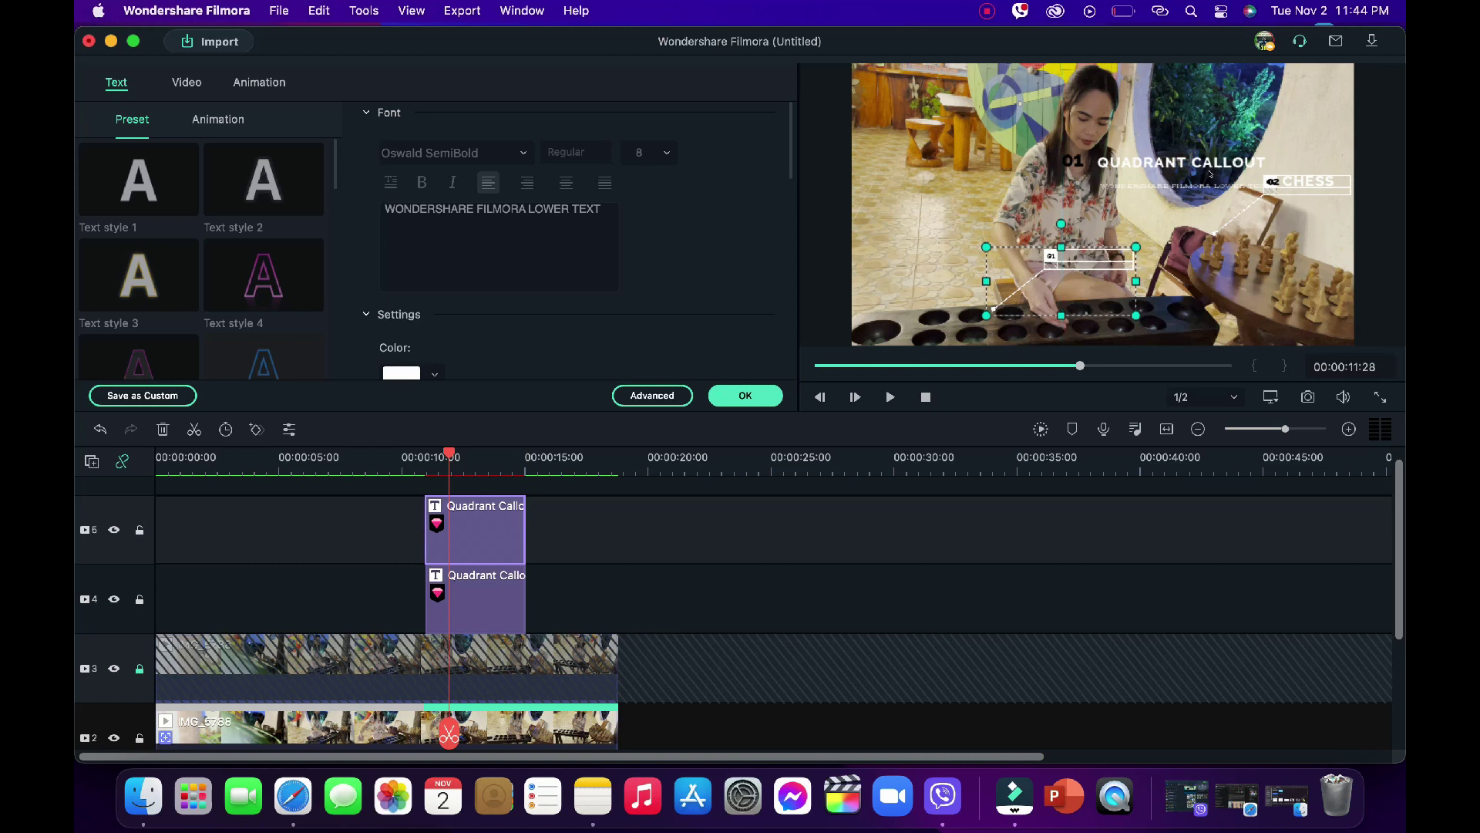
Delete the placeholder lower text line "WONDERSHARE FILMORA LOWER TEXT" from the second callout.
{"action": "left_click", "coordinate": [1193, 183]}
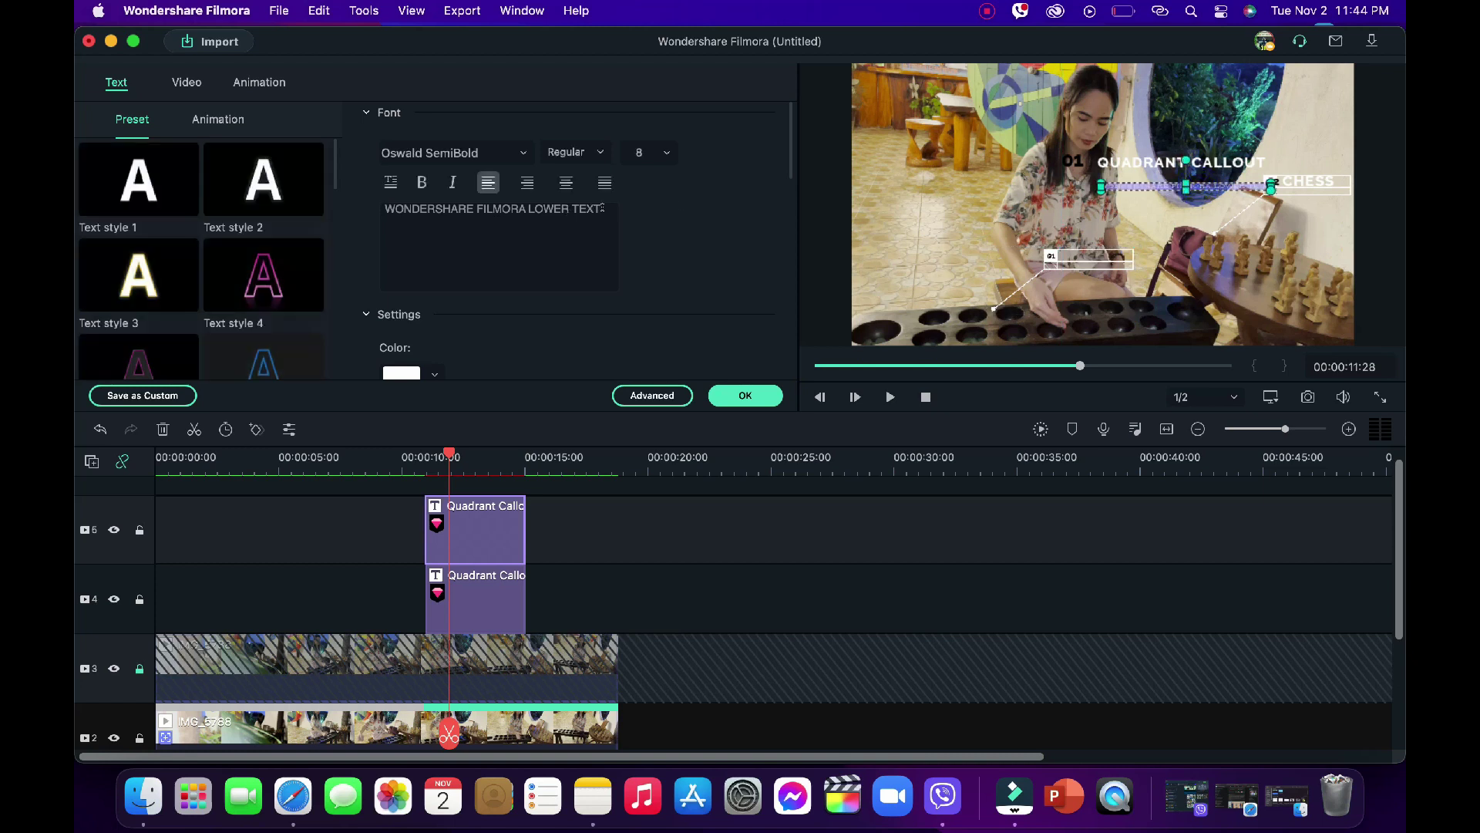
{"action": "left_click_drag", "start_coordinate": [603, 208], "coordinate": [381, 207]}
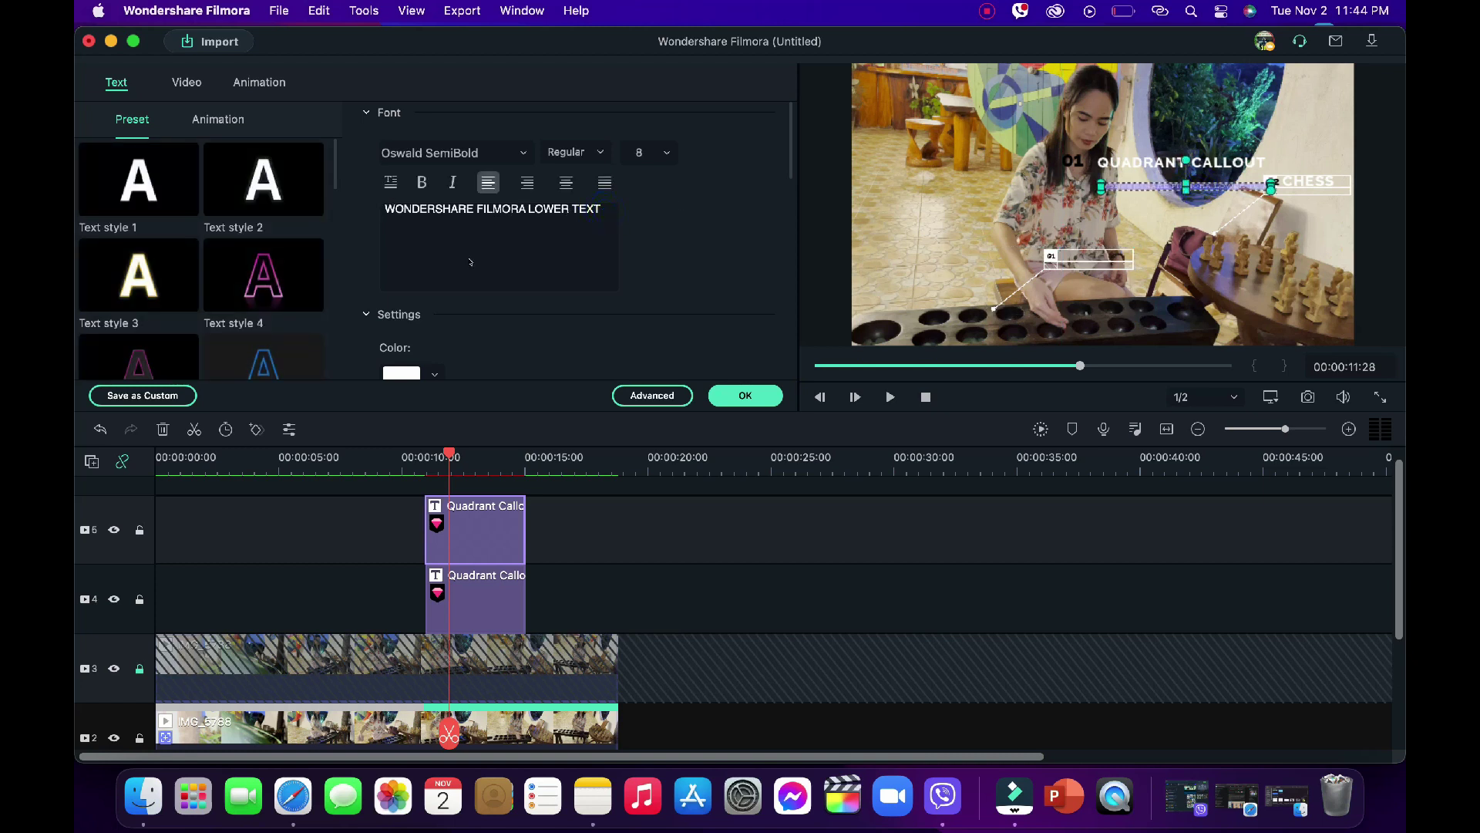
{"action": "key", "text": "BackSpace"}
Replace the second callout's title text with SUNGKA and set its font size to 16.
{"action": "left_click", "coordinate": [1128, 160]}
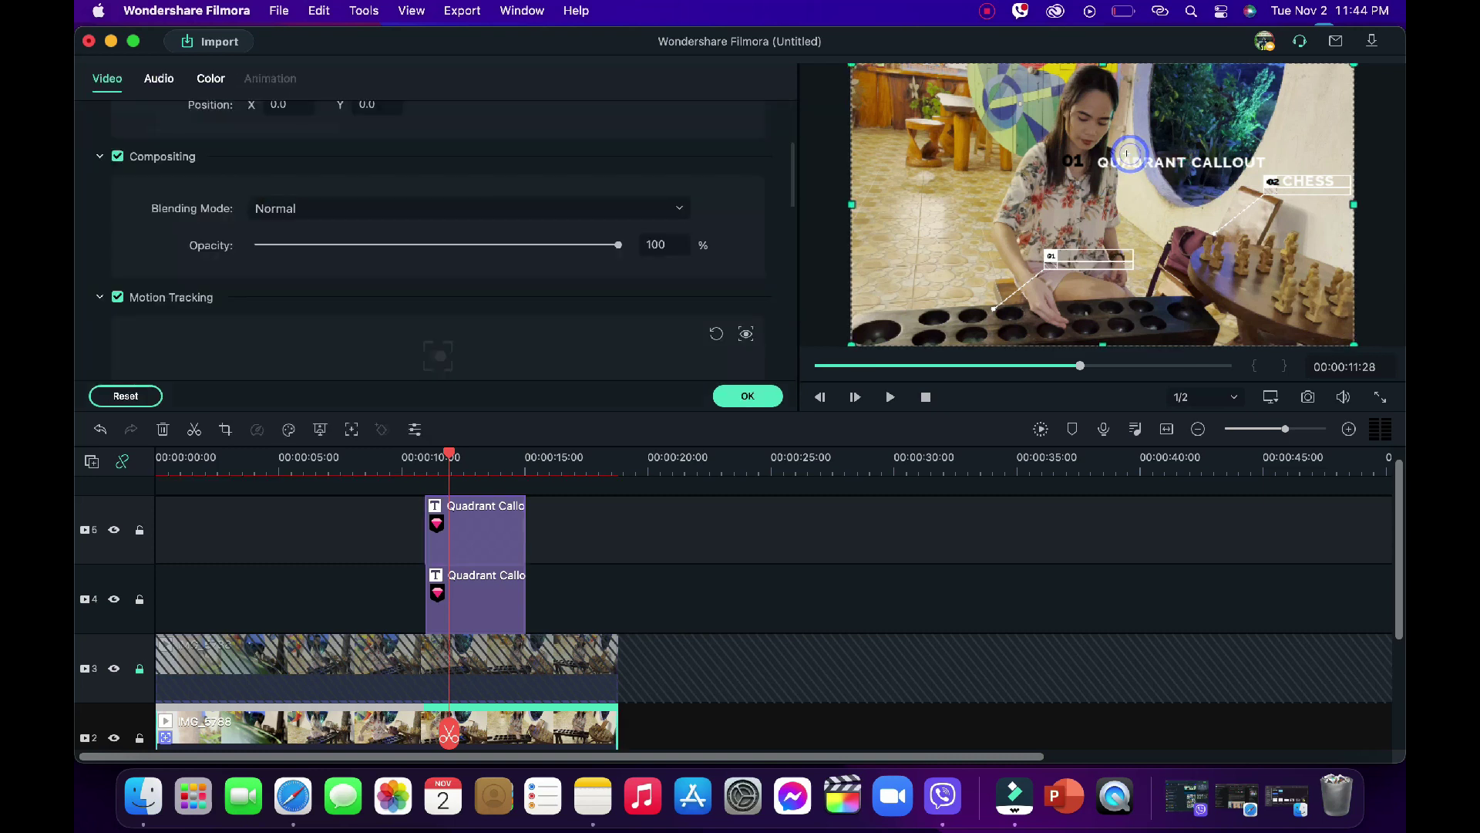
{"action": "left_click", "coordinate": [1131, 160]}
{"action": "left_click", "coordinate": [530, 211]}
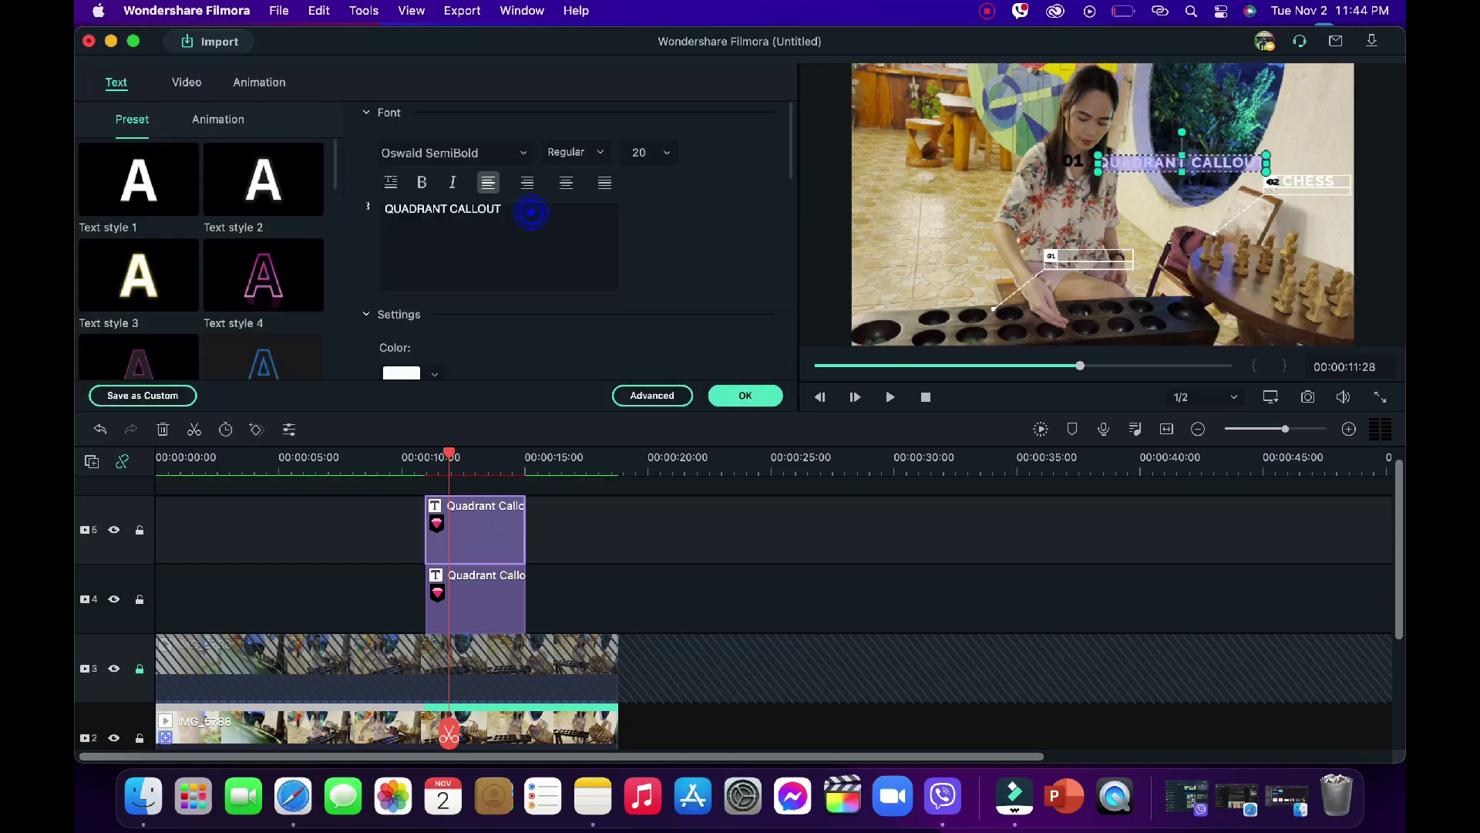
{"action": "type", "text": "SUNGKA"}
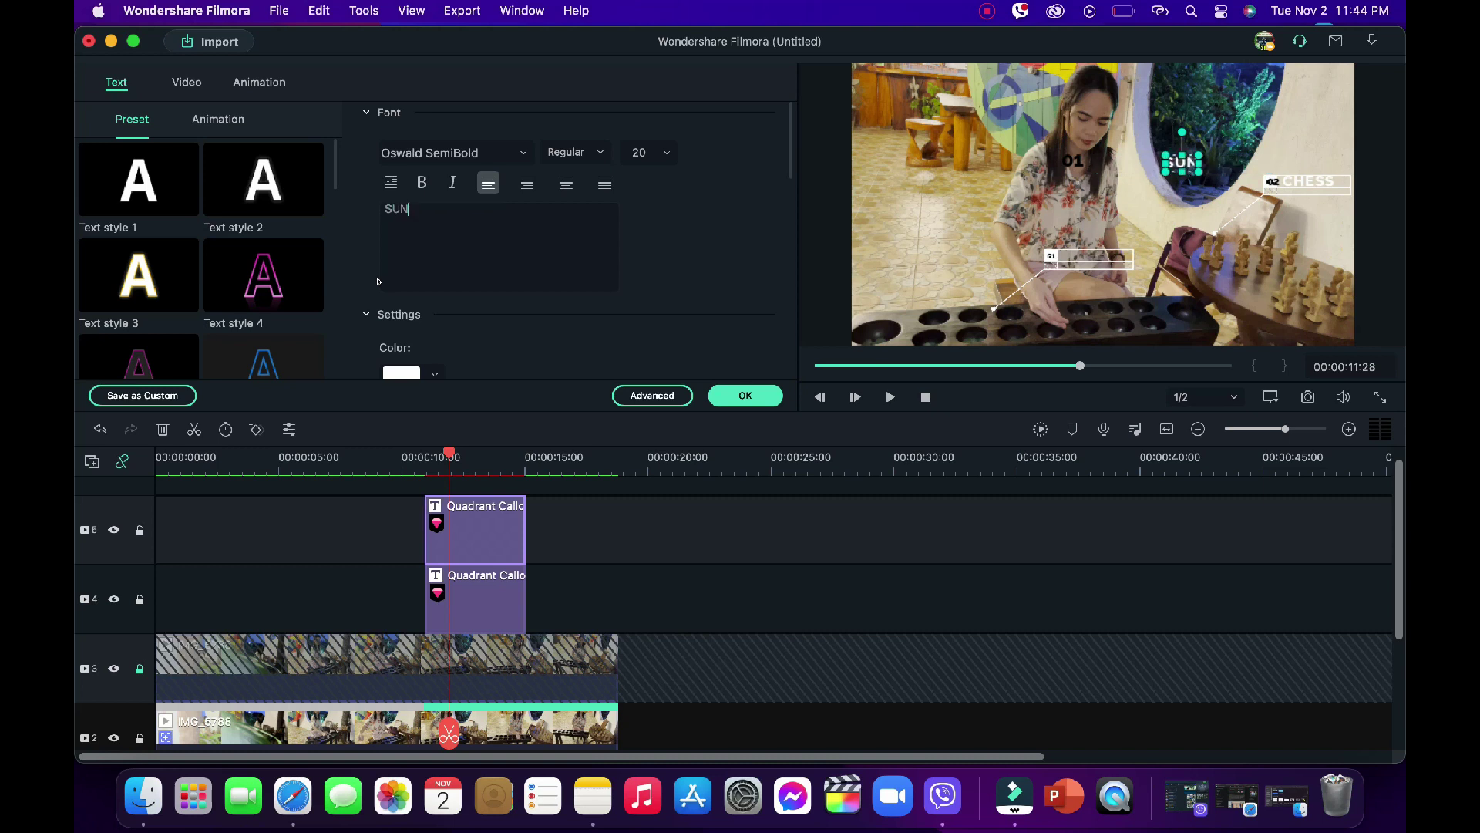
{"action": "left_click", "coordinate": [662, 153]}
{"action": "left_click", "coordinate": [647, 296]}
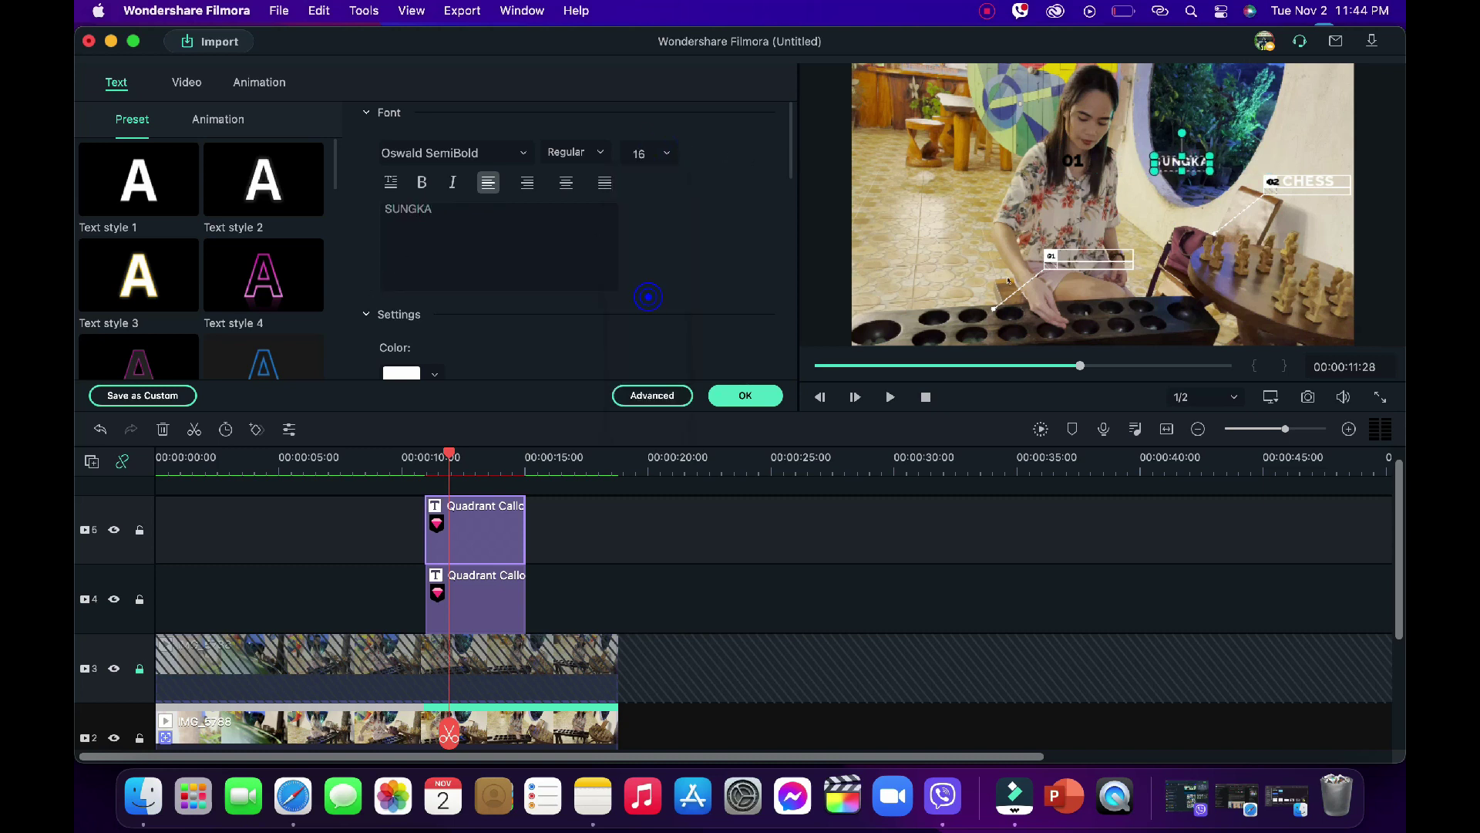
Move the SUNGKA title into the second callout's frame above the wooden board and nudge it slightly left.
{"action": "left_click_drag", "start_coordinate": [1192, 164], "coordinate": [1111, 256]}
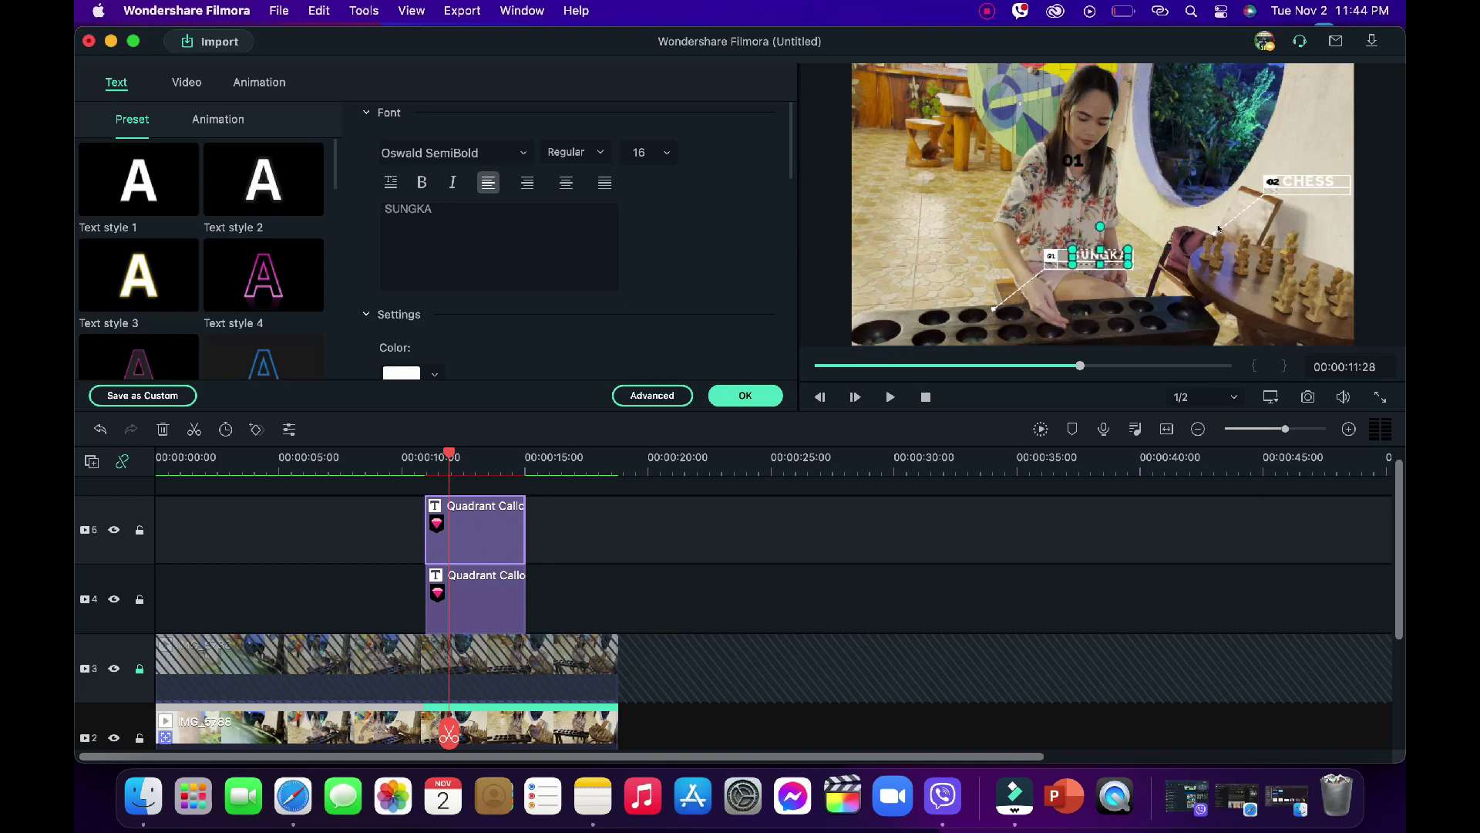
{"action": "key", "text": "Left"}
{"action": "key", "text": "Left"}
{"action": "key", "text": "Left"}
{"action": "key", "text": "Left"}
{"action": "key", "text": "Left"}
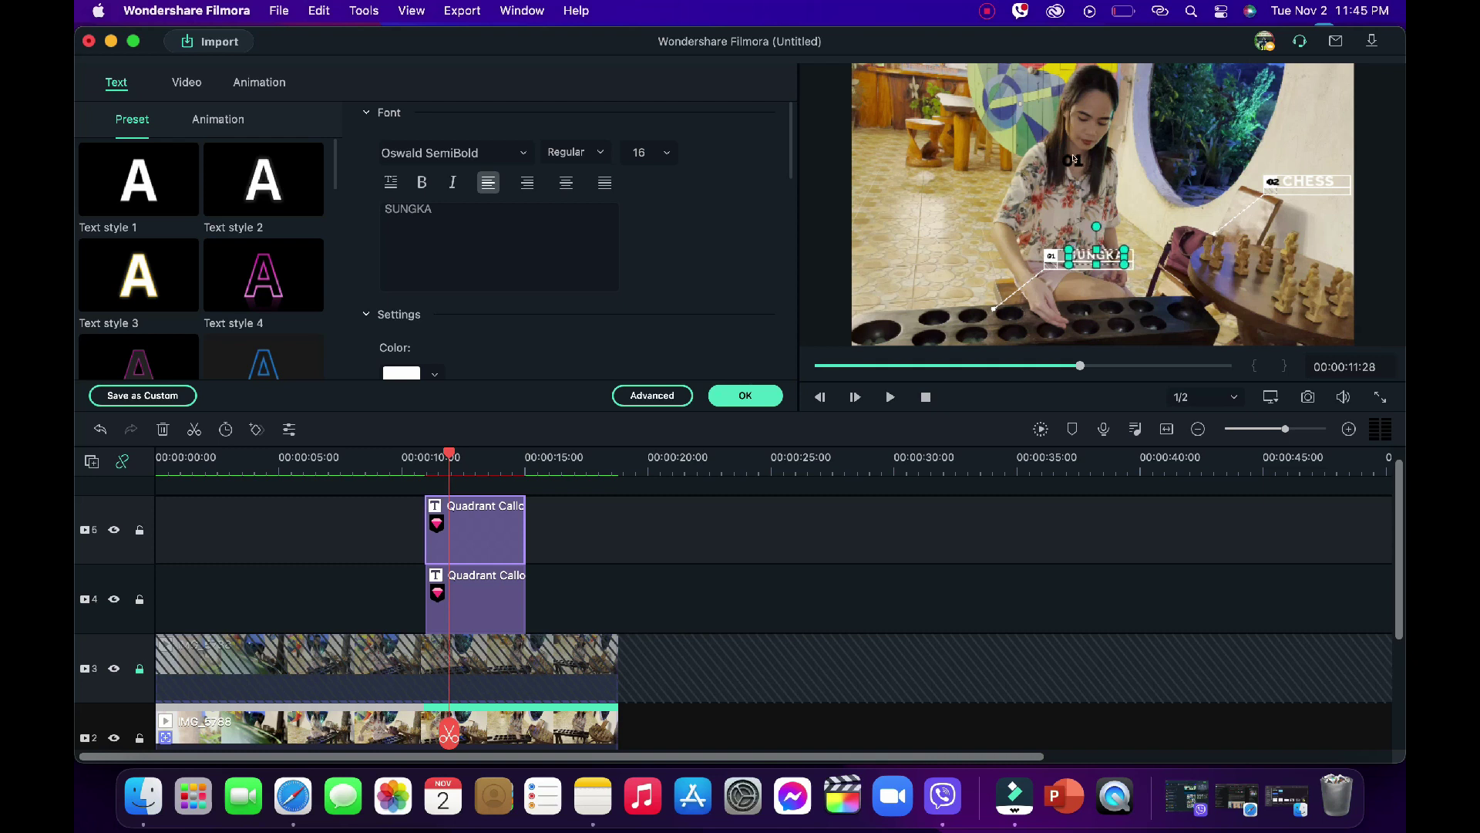
Set the second callout's number 01 to font size 16 and fit it inside the frame's small number box.
{"action": "left_click", "coordinate": [1073, 159]}
{"action": "left_click", "coordinate": [639, 160]}
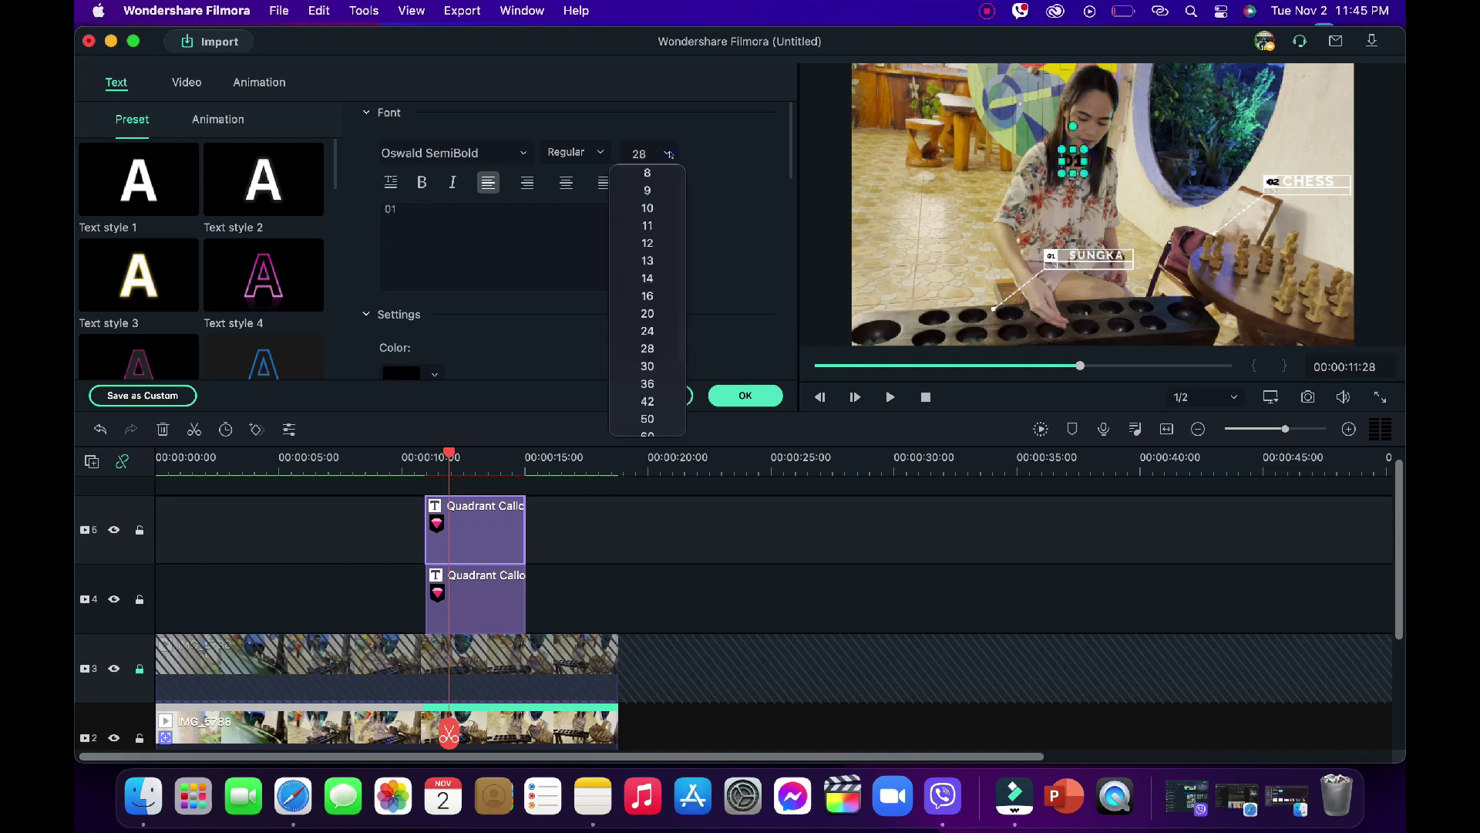
{"action": "left_click", "coordinate": [648, 292]}
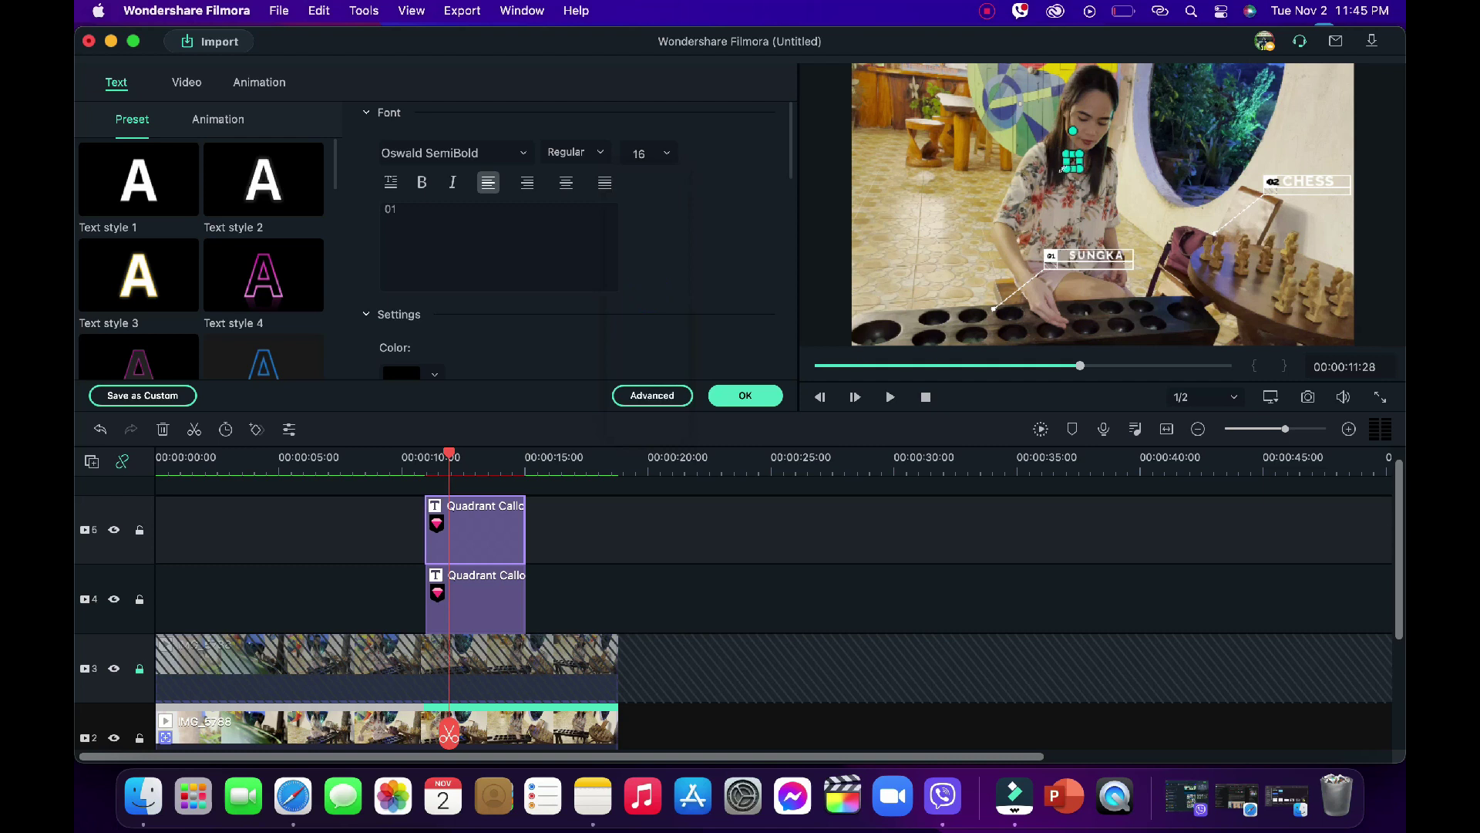
{"action": "left_click_drag", "start_coordinate": [1062, 163], "coordinate": [1054, 259]}
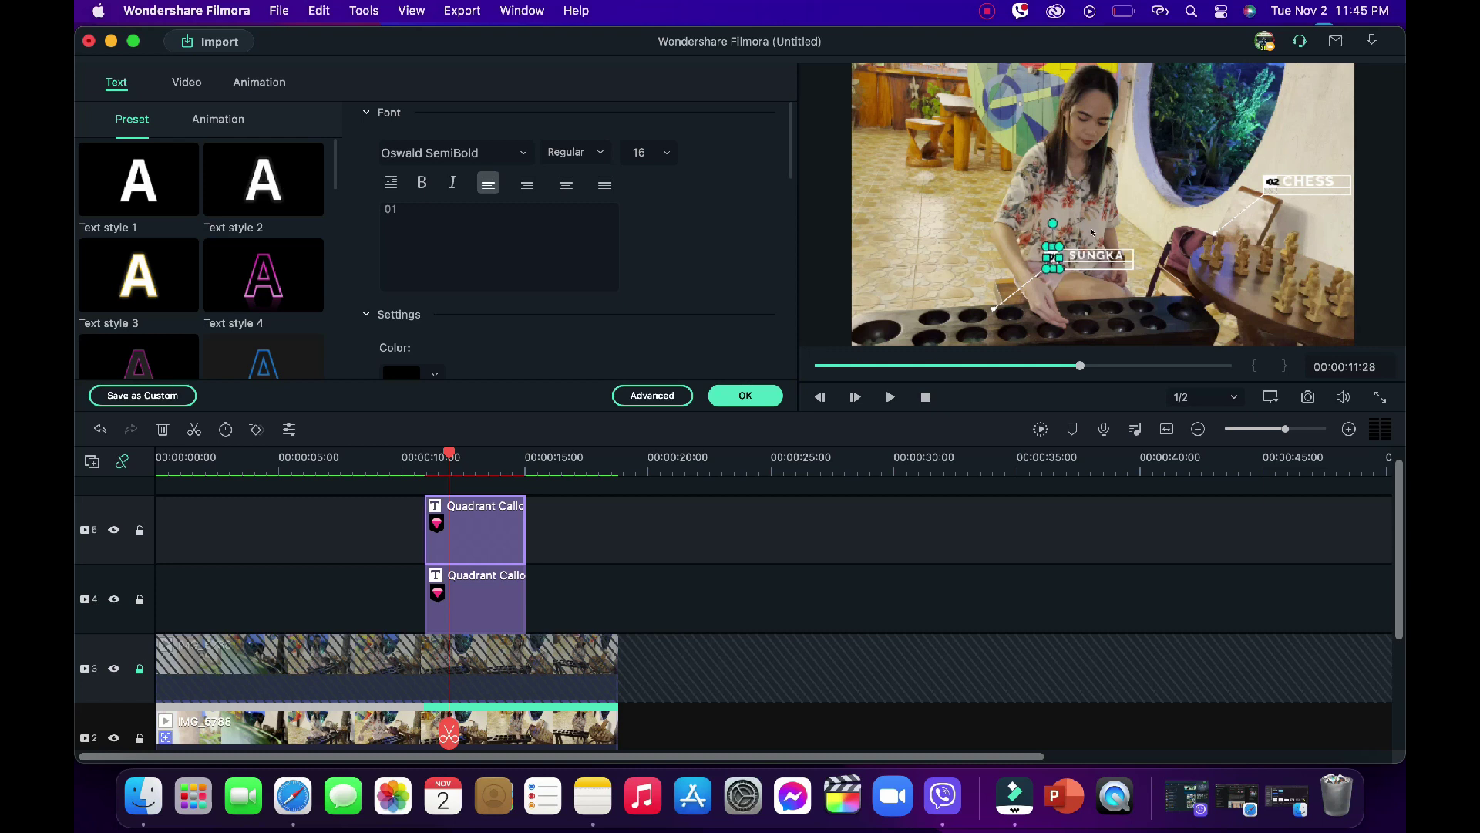
{"action": "left_click", "coordinate": [1082, 229]}
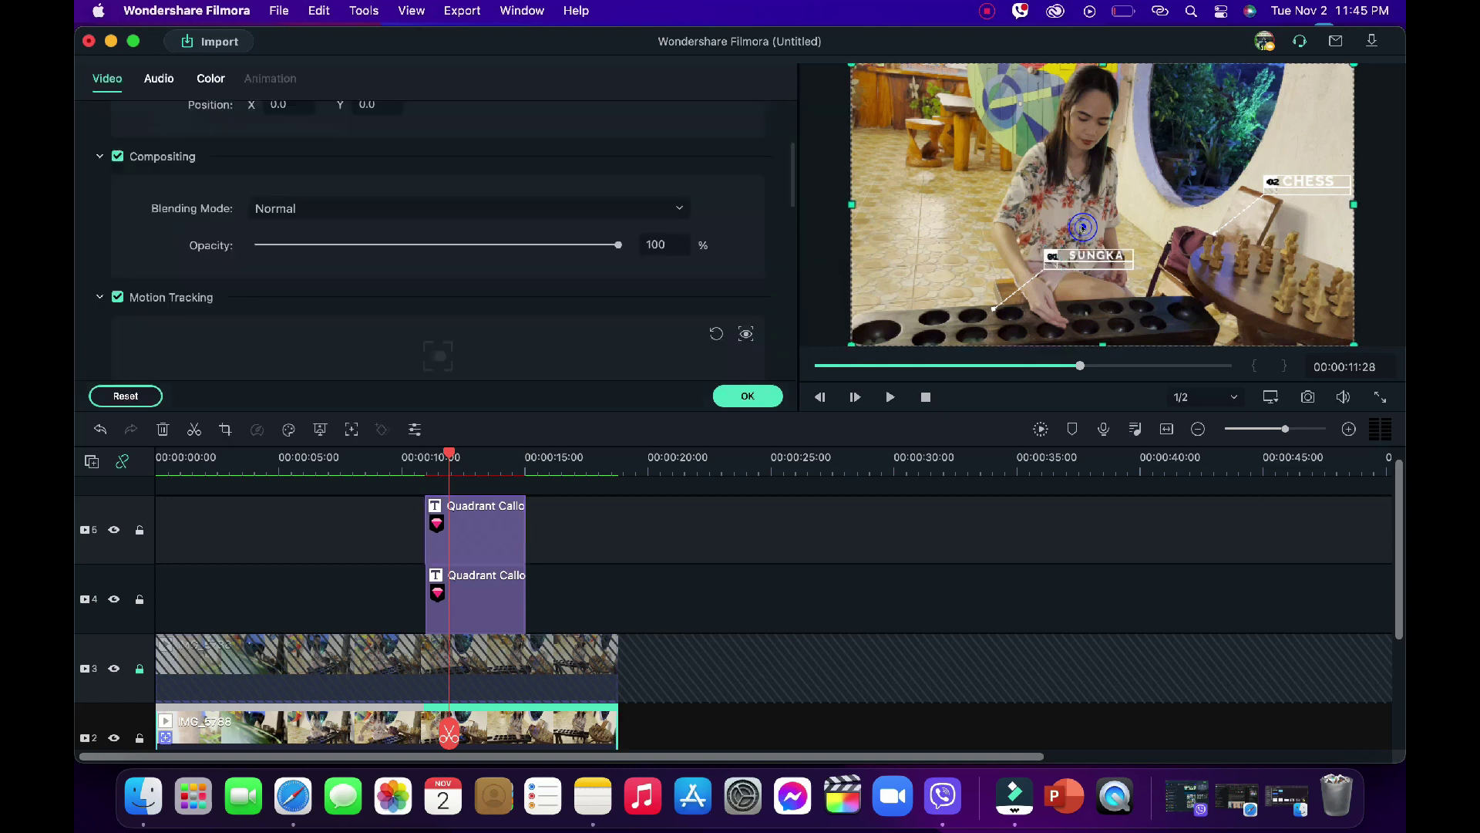
{"action": "left_click", "coordinate": [1054, 256]}
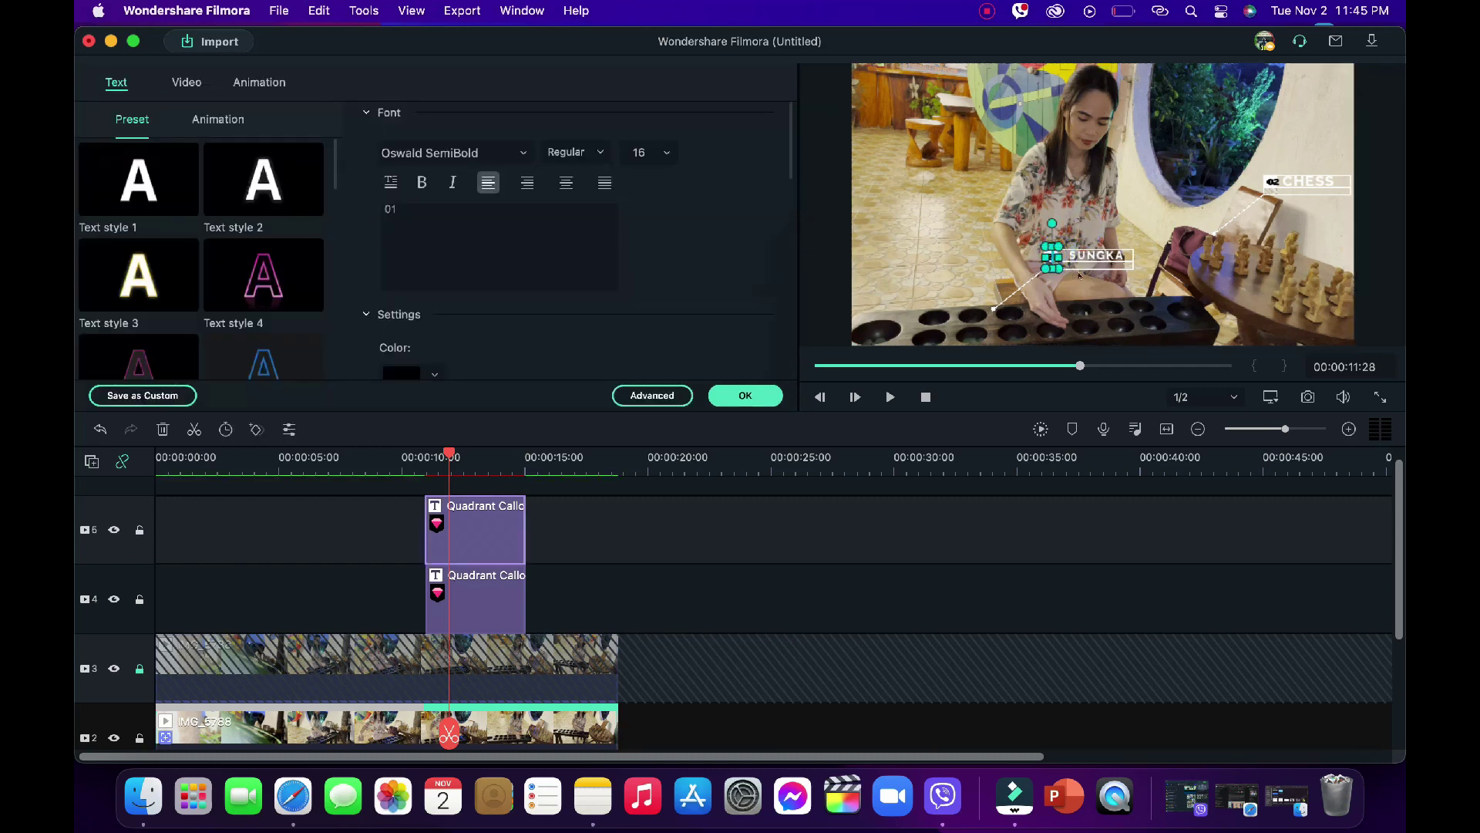
{"action": "left_click", "coordinate": [1082, 230]}
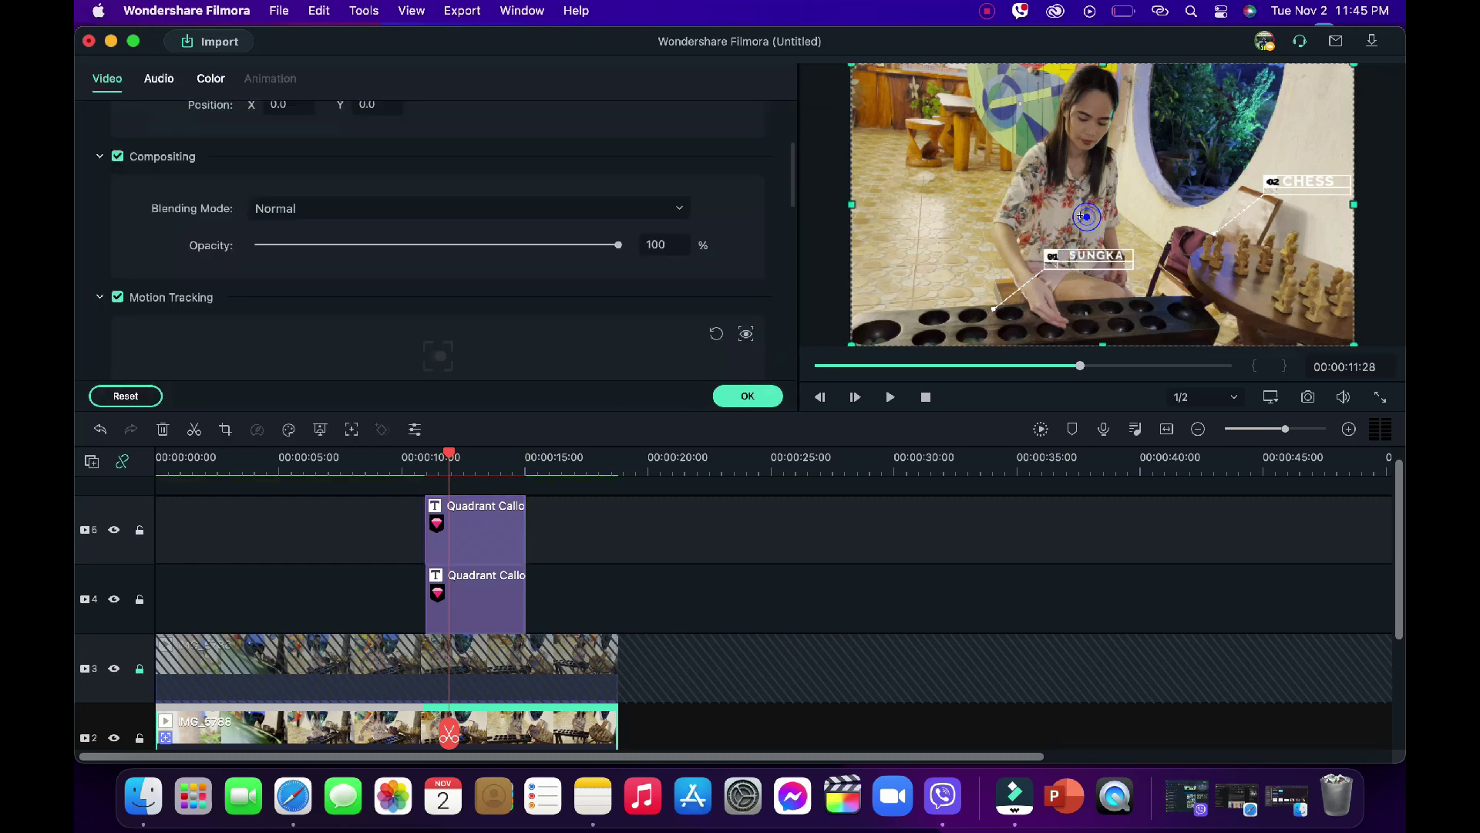
{"action": "left_click", "coordinate": [1050, 253]}
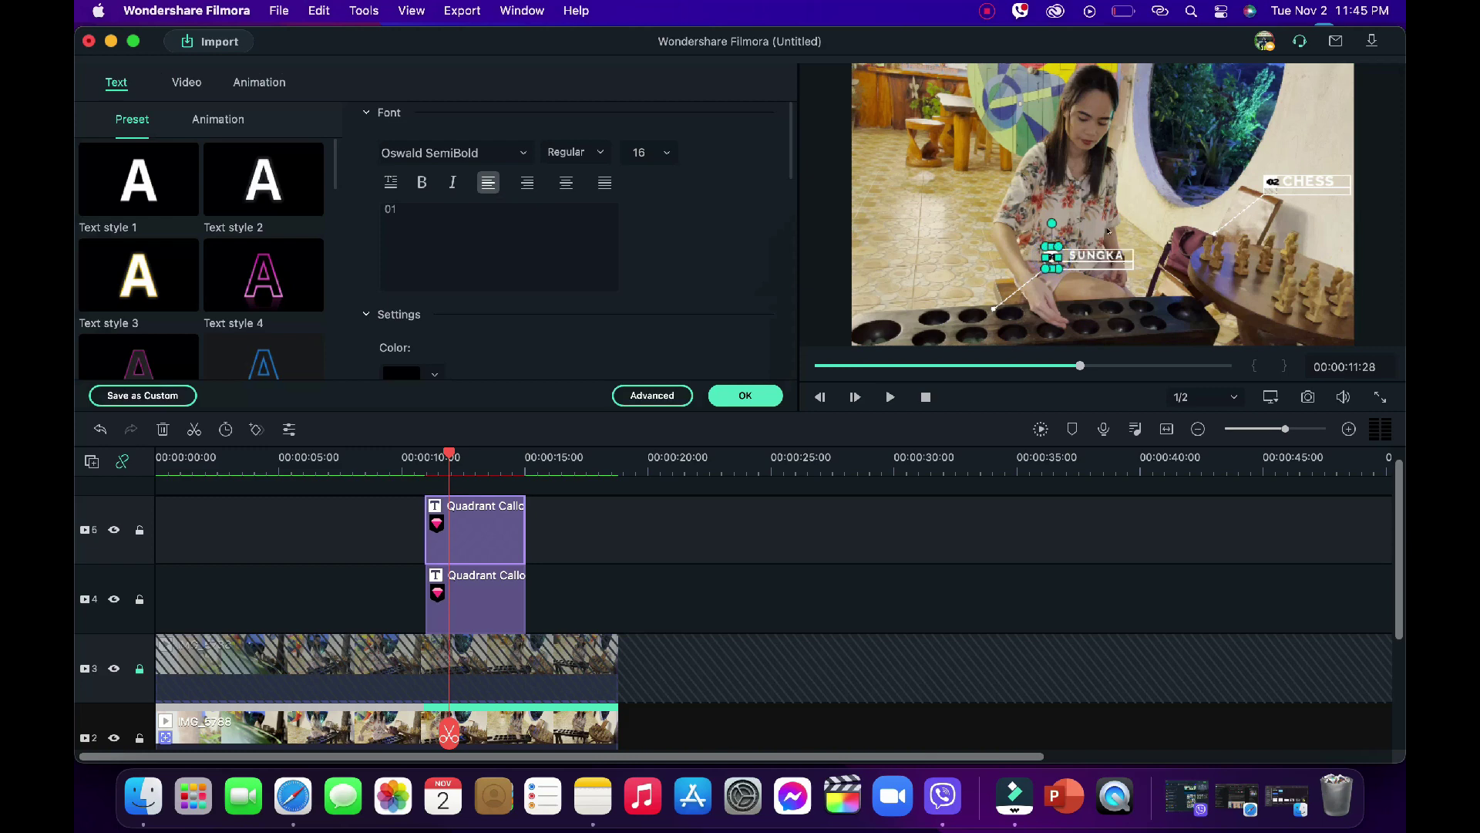
{"action": "left_click", "coordinate": [1106, 232]}
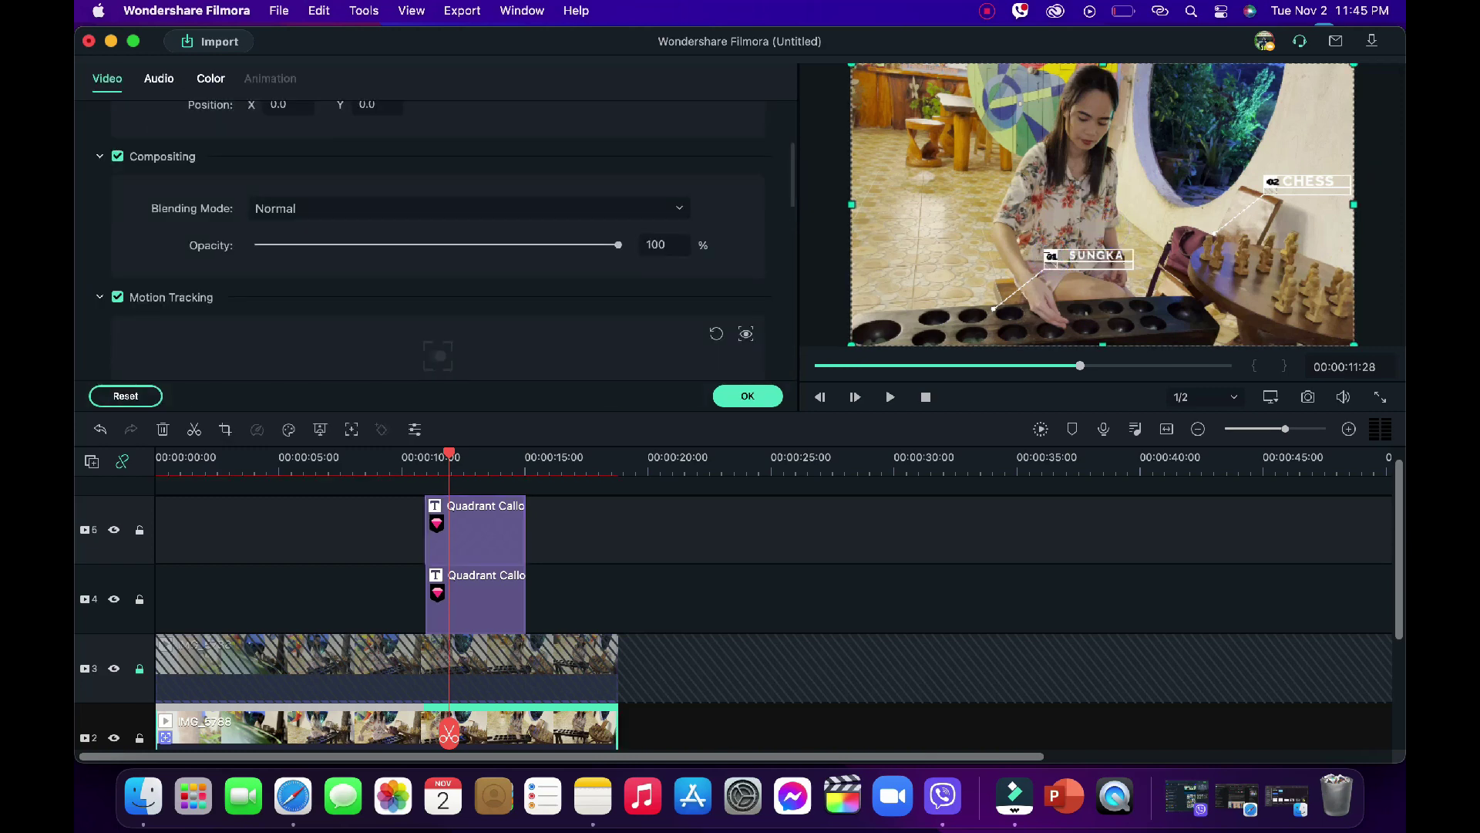
{"action": "left_click", "coordinate": [1052, 257]}
{"action": "left_click", "coordinate": [1106, 223]}
Play the timeline from the start to the end of the clip to review both callouts, and close the clip's settings.
{"action": "left_click", "coordinate": [240, 469]}
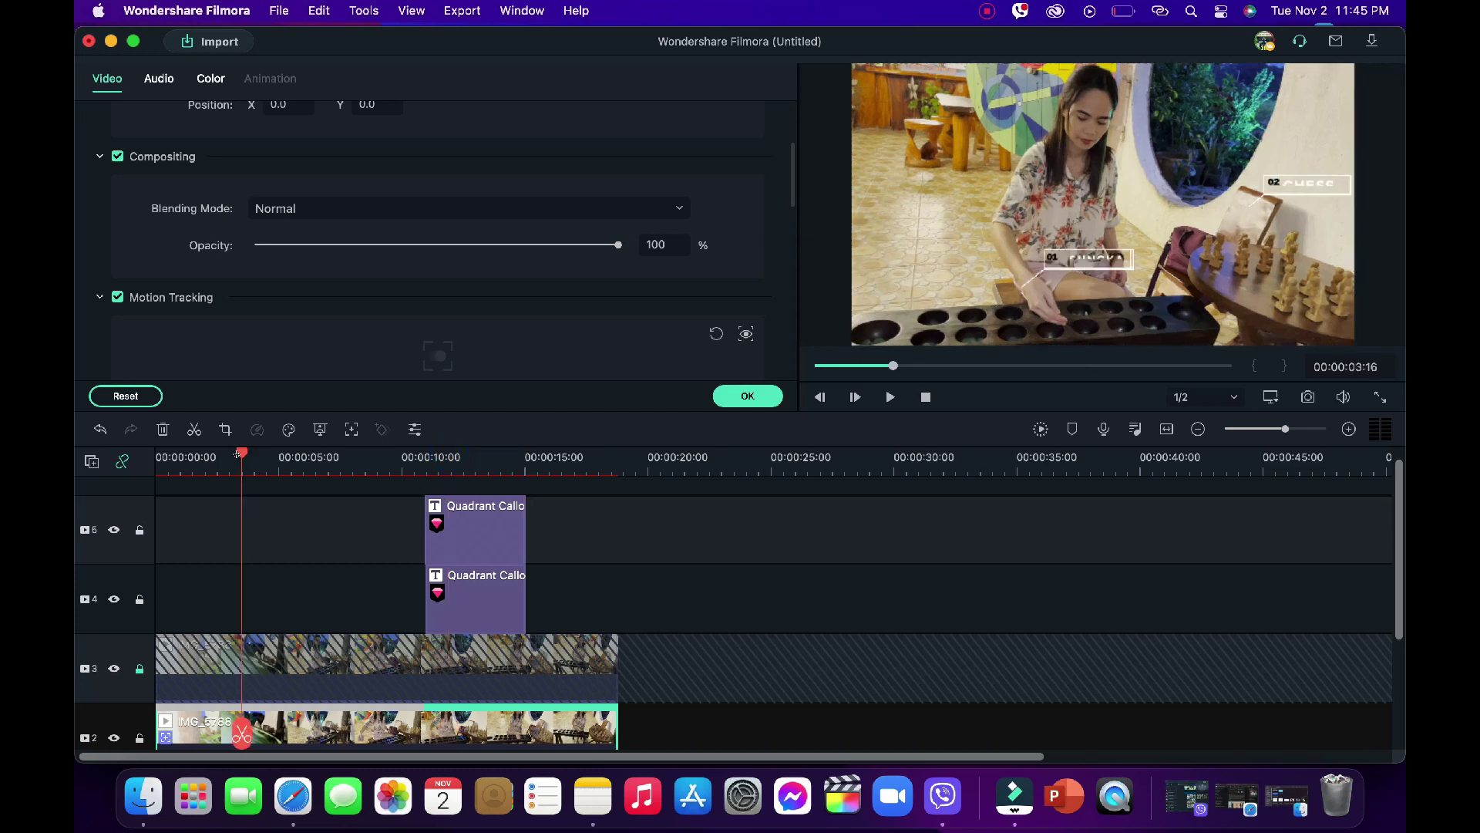
{"action": "key", "text": "Home"}
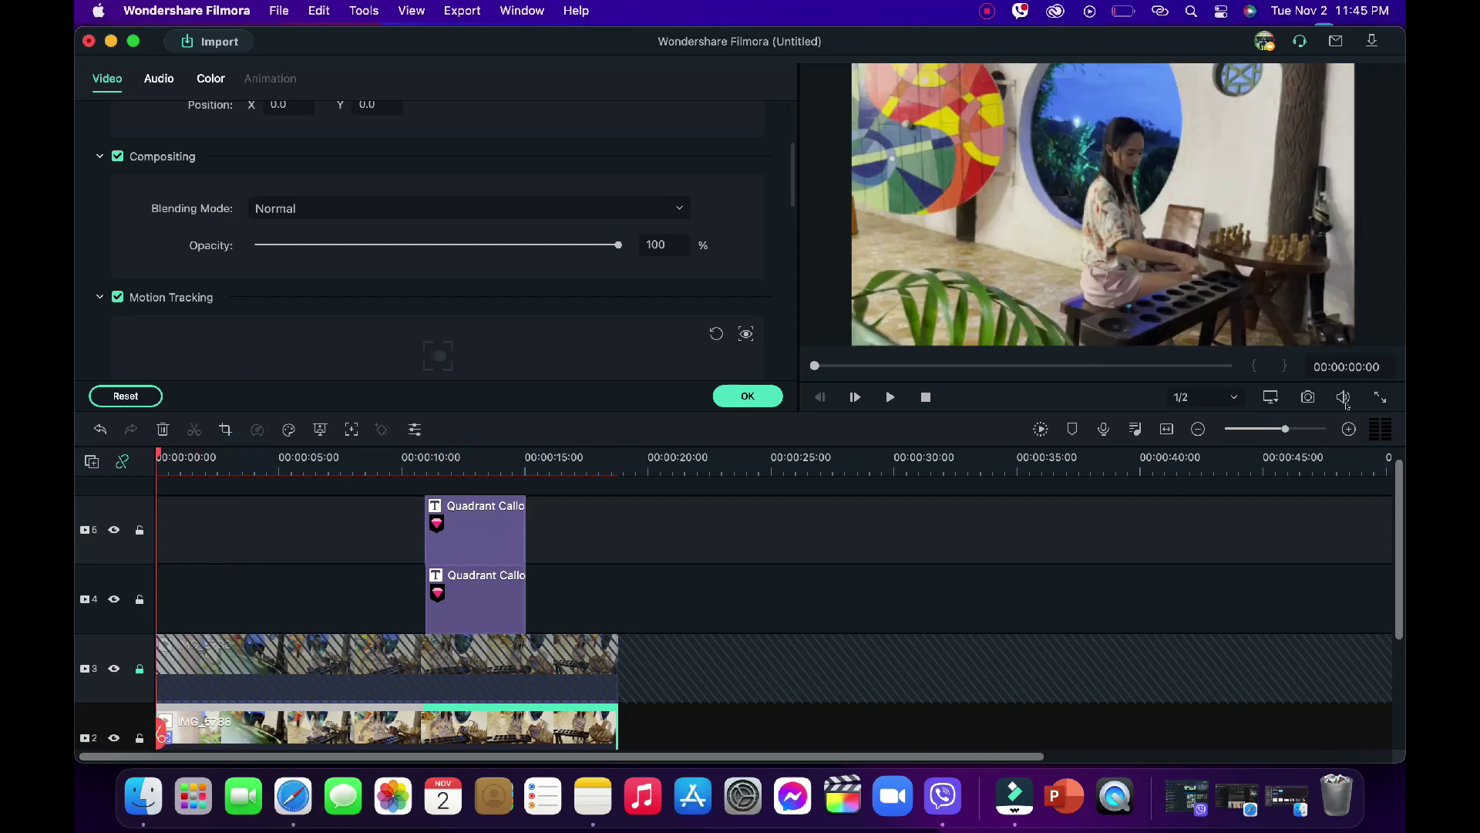
{"action": "key", "text": "space"}
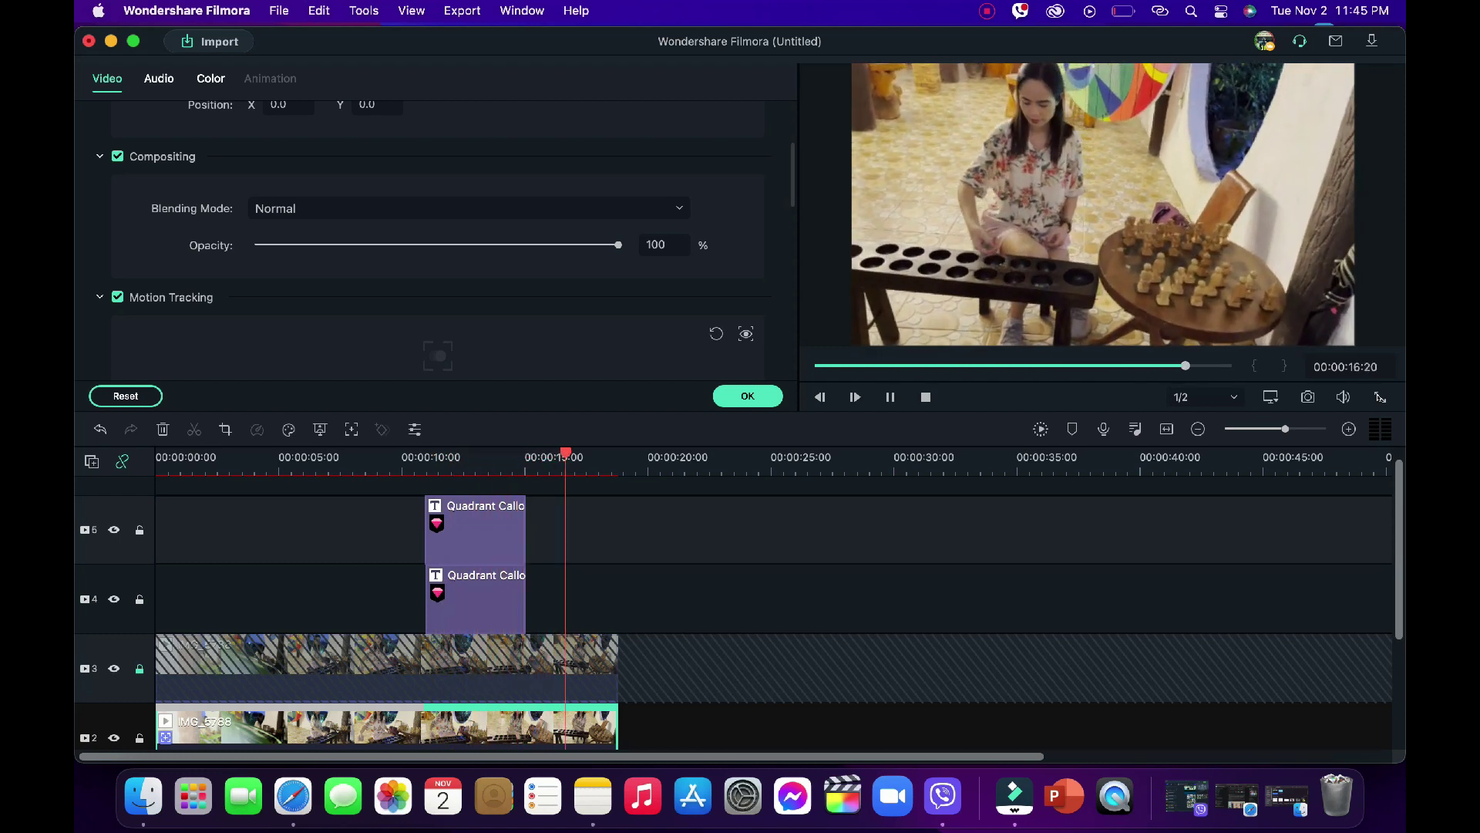
{"action": "left_click", "coordinate": [725, 393]}
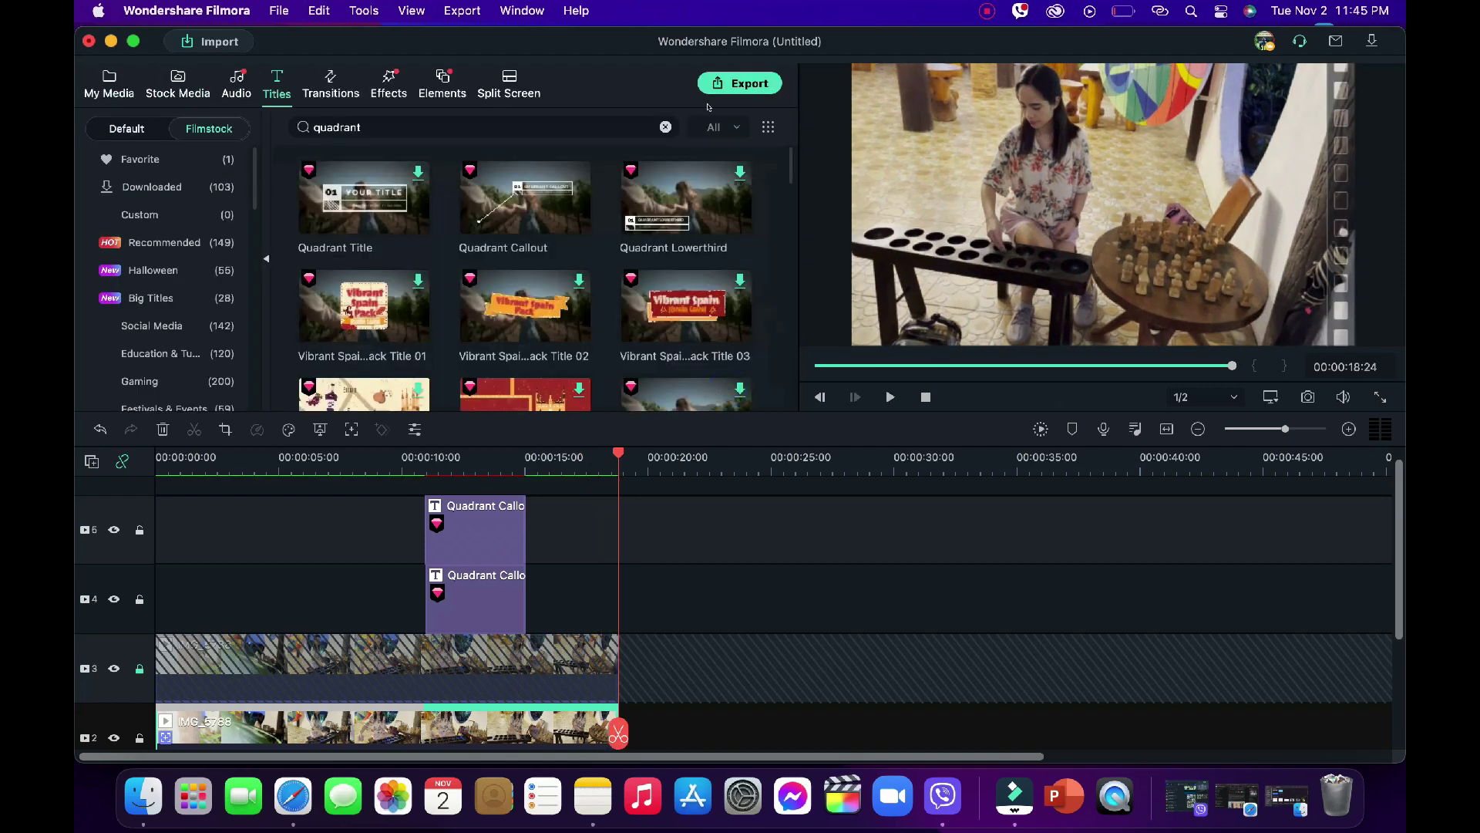